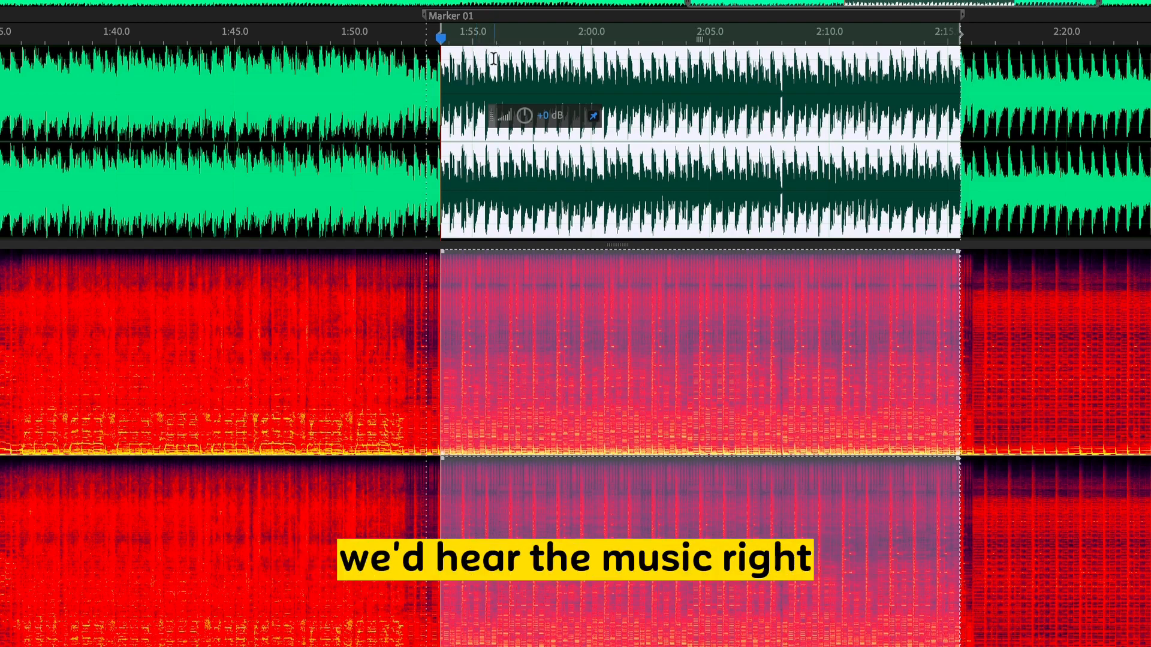
- Audition the Marker 01 selection and enlarge the spectral frequency display to cover the waveform area
key("space")
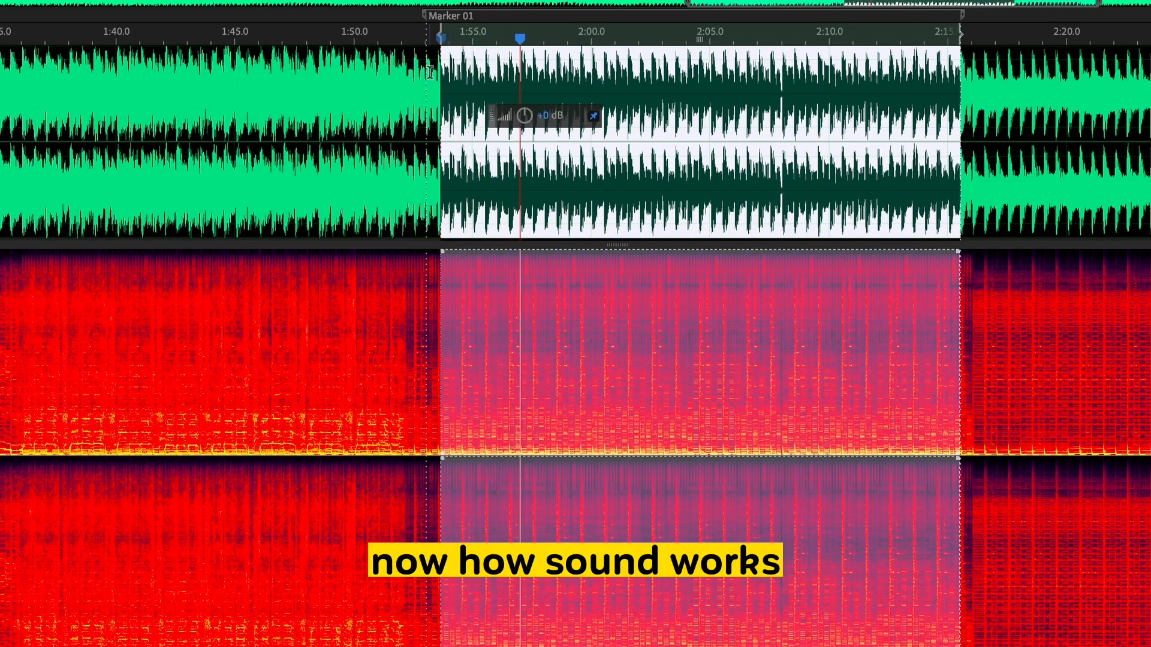
scroll(560, 300, "up", 3)
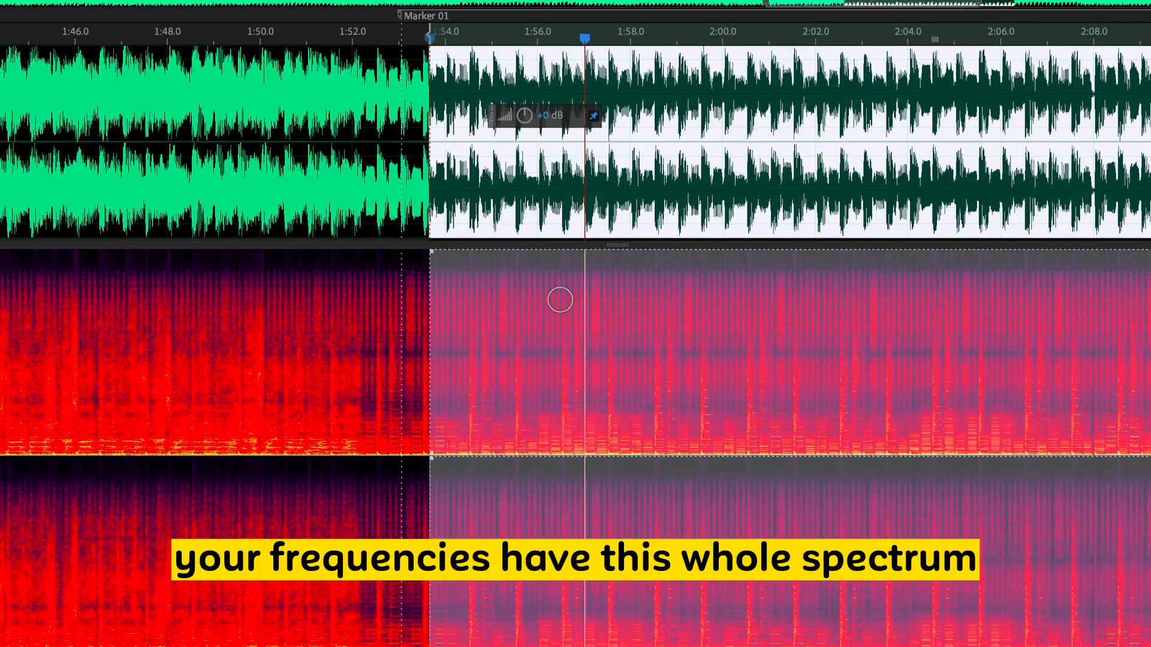
left_click_drag(538, 243, 550, 30)
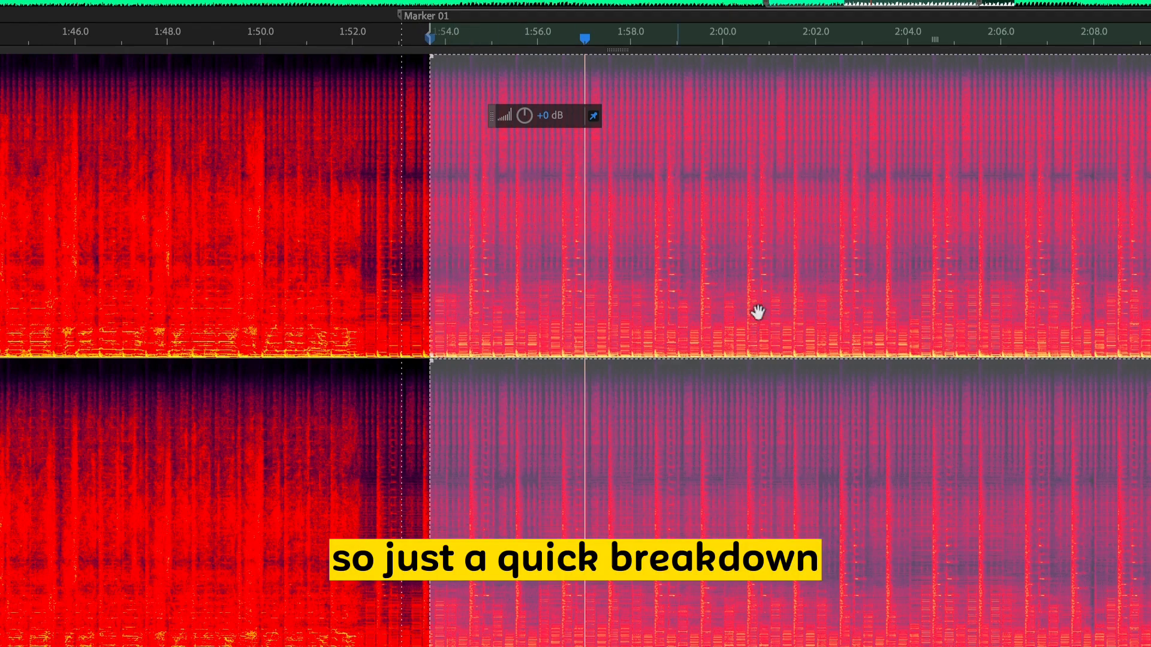
scroll(457, 224, "right", 7)
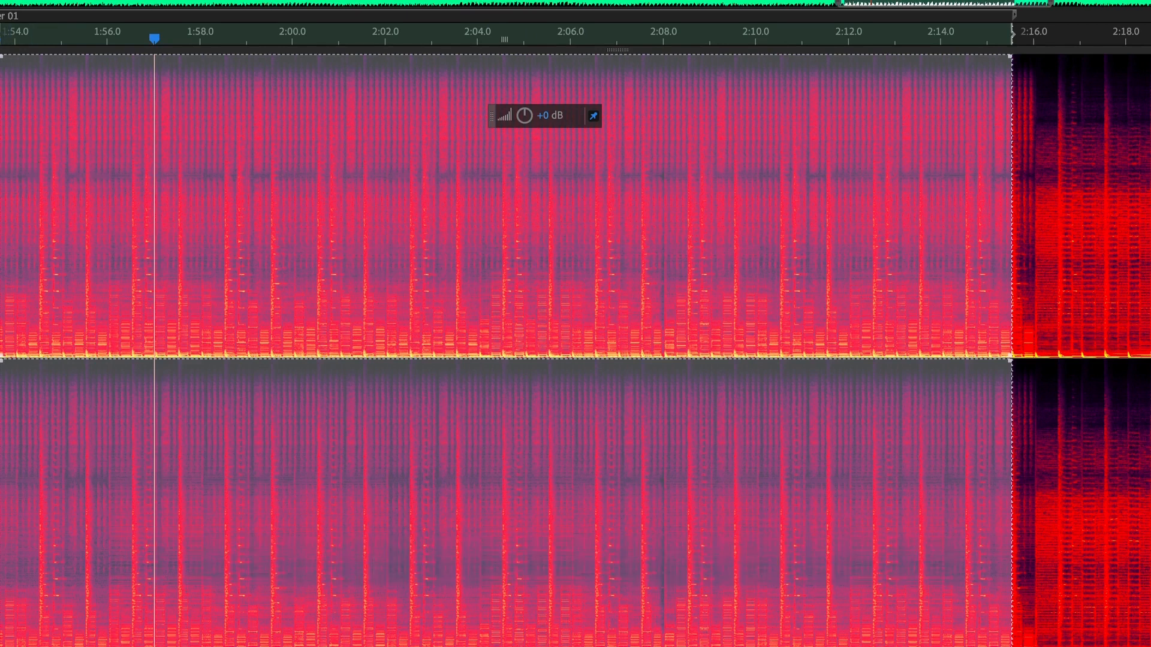
key("space")
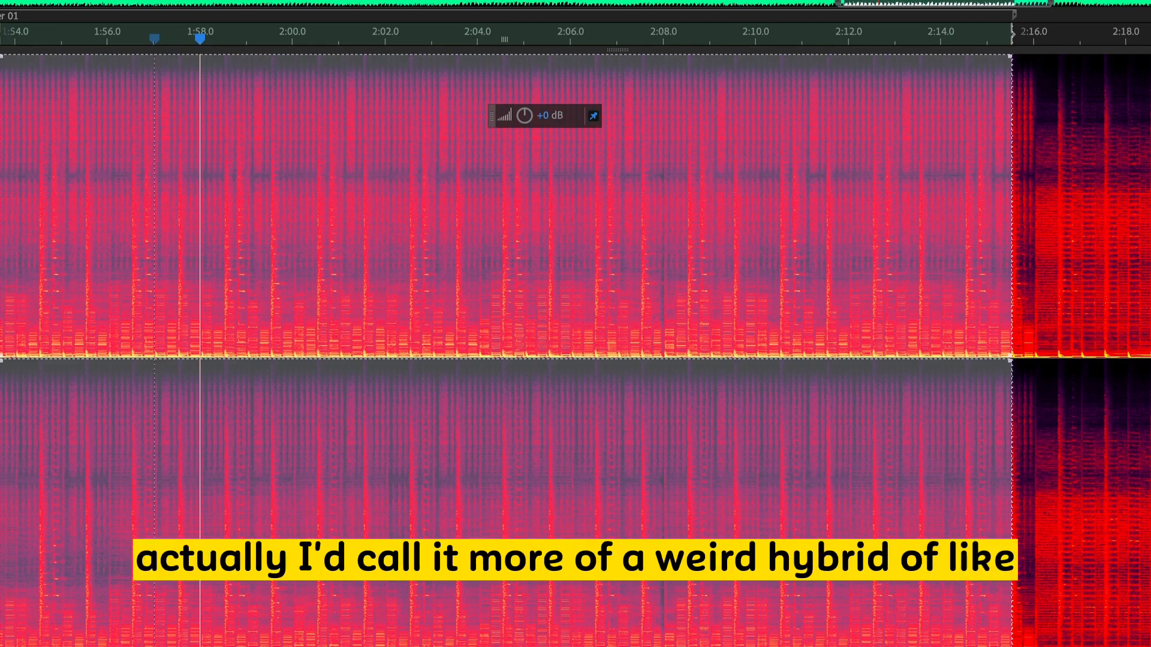
- Reposition the Peel plugin window and raise the filter region's lower edge to about 2 kHz
left_click_drag(1, 198, 341, 0)
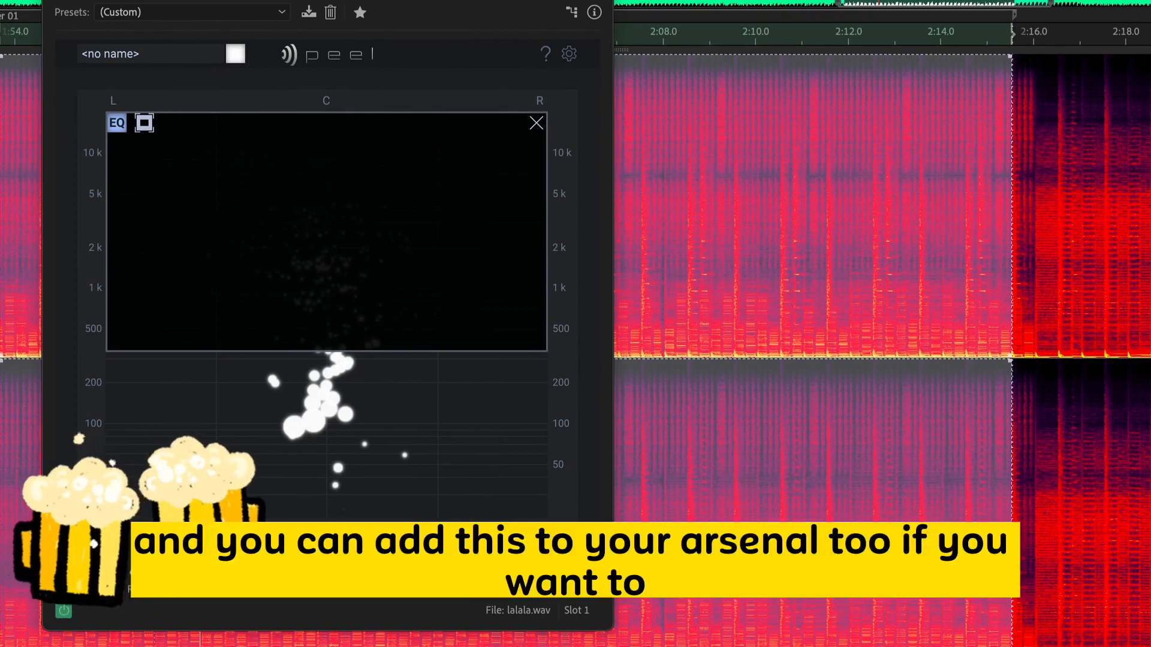
left_click_drag(415, 3, 504, 0)
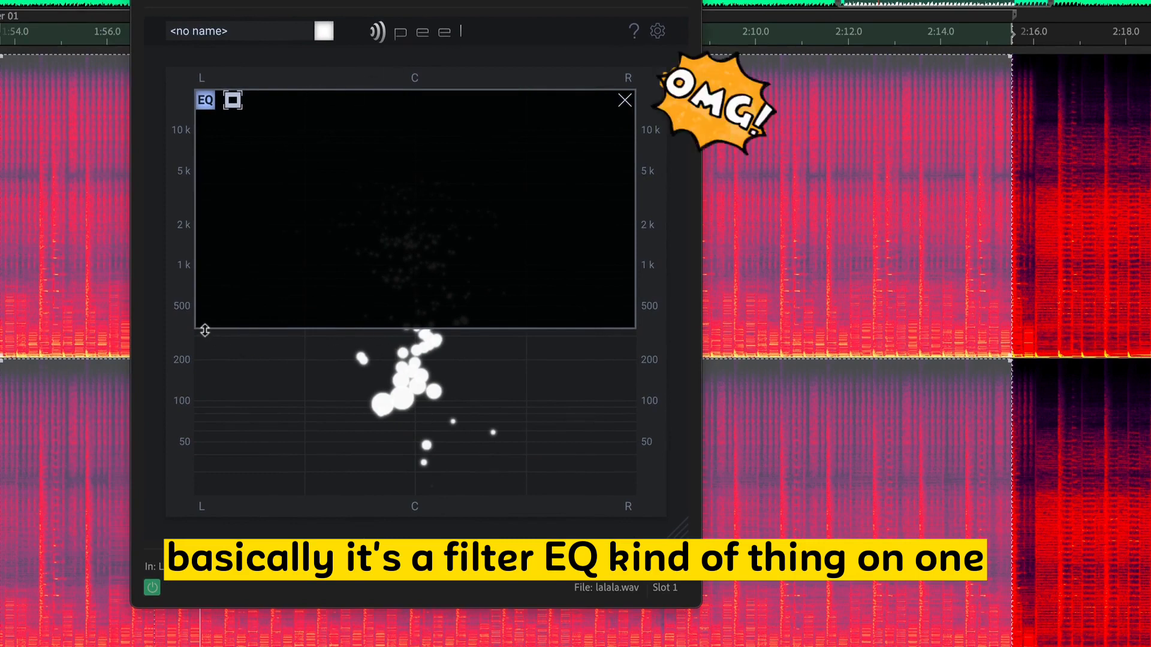
left_click_drag(200, 324, 179, 242)
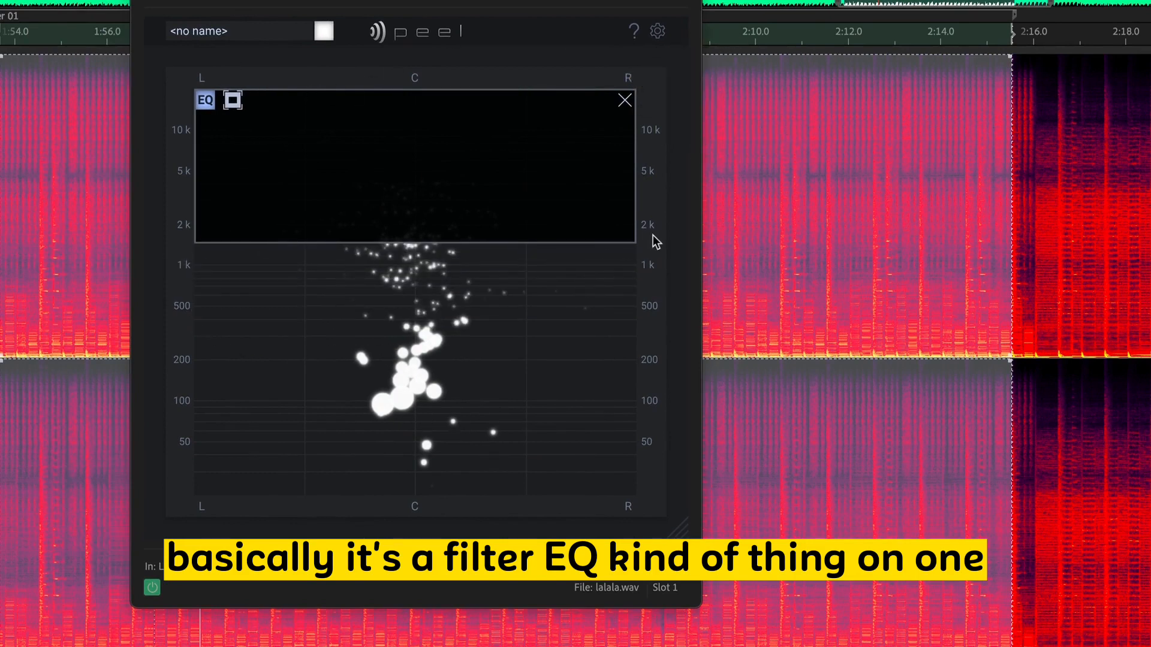
left_click_drag(633, 240, 690, 232)
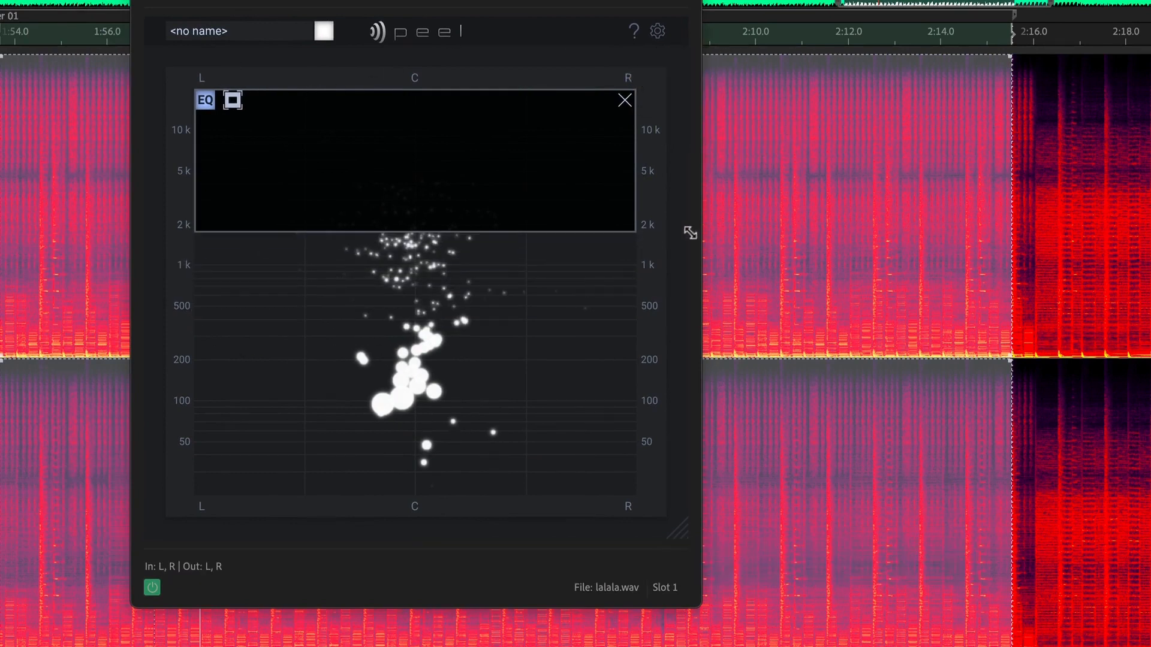
- Toggle the EQ region's inversion repeatedly, leaving only the frequencies inside the box passing
left_click(234, 101)
left_click(235, 102)
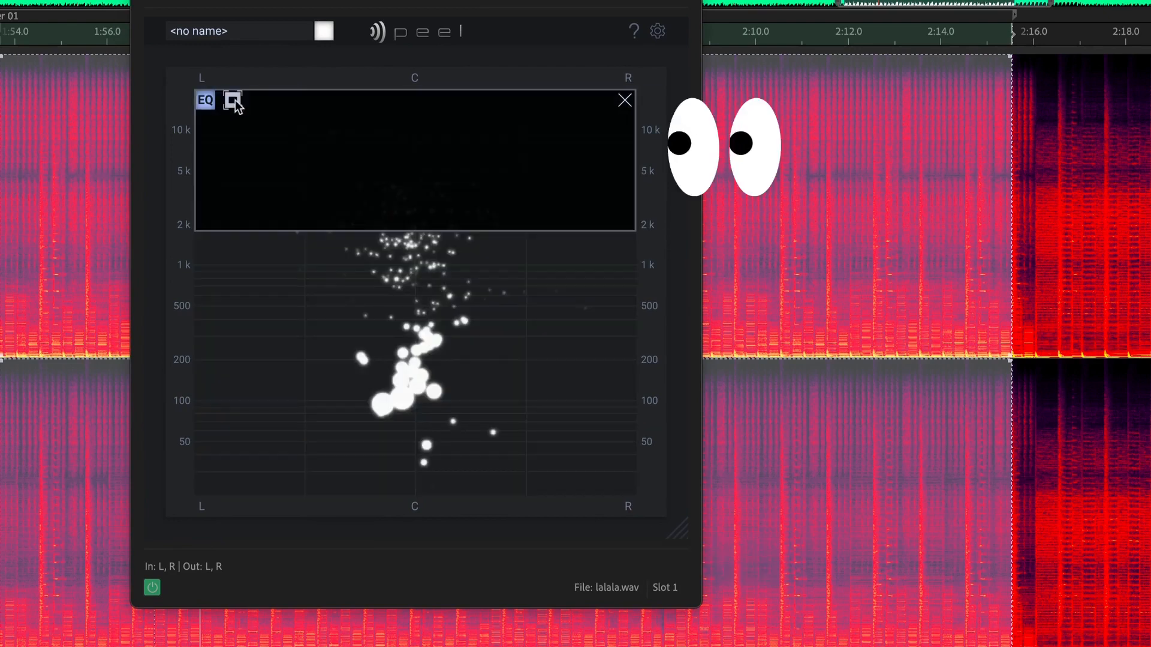
left_click(234, 101)
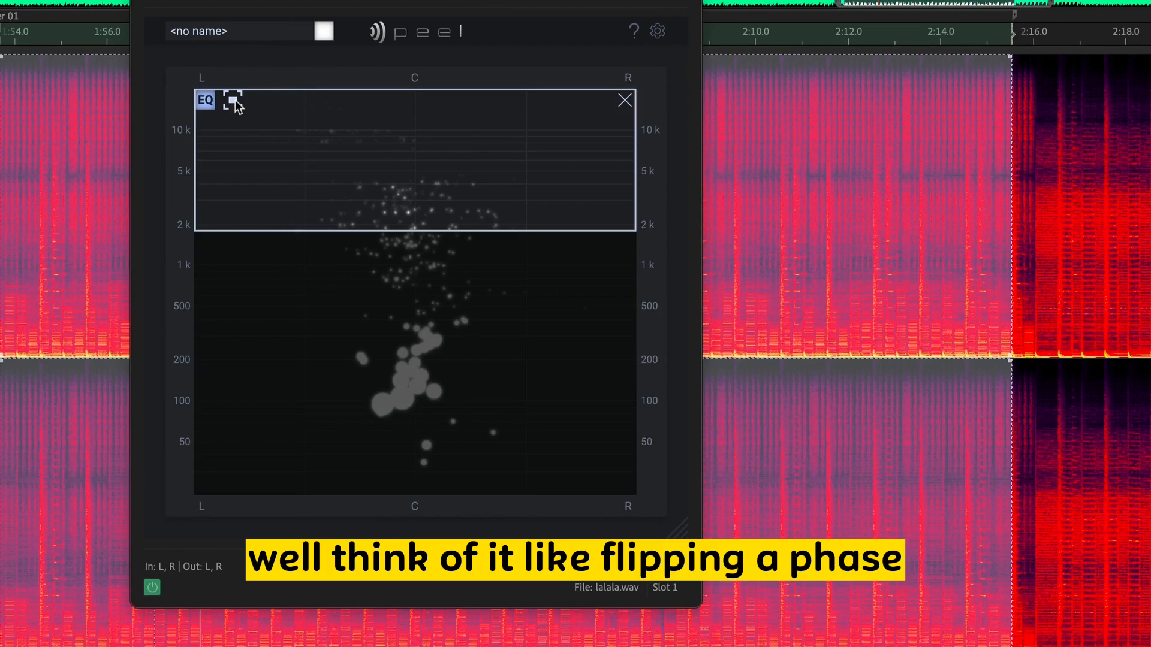
left_click(234, 101)
left_click(234, 101)
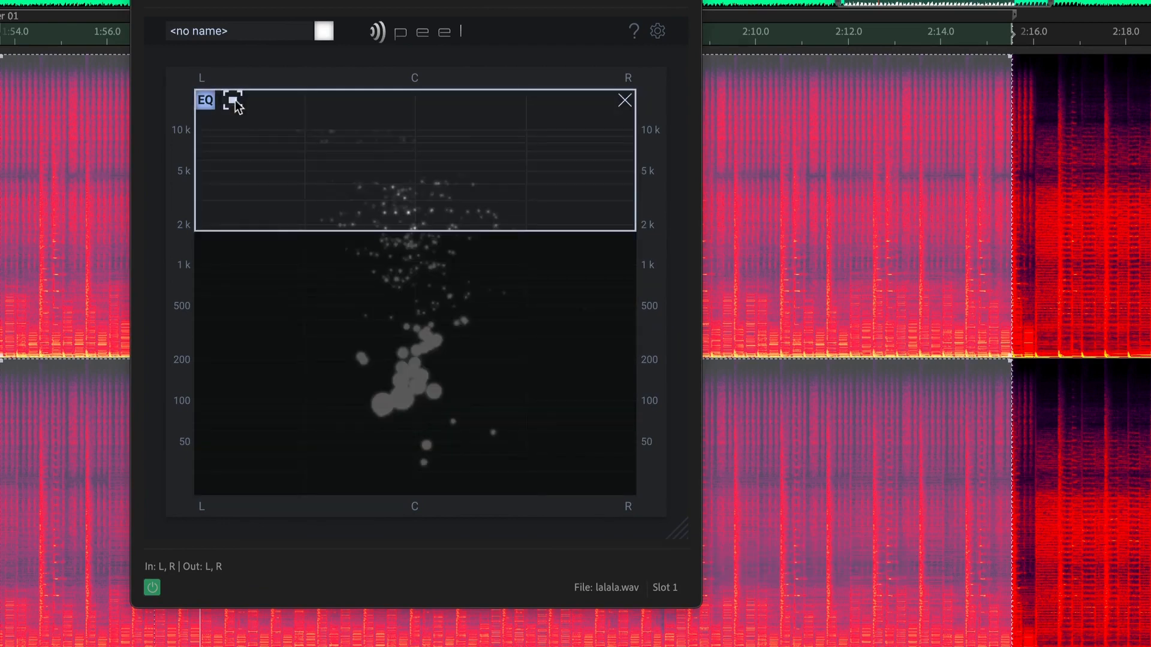
left_click(234, 101)
left_click(234, 101)
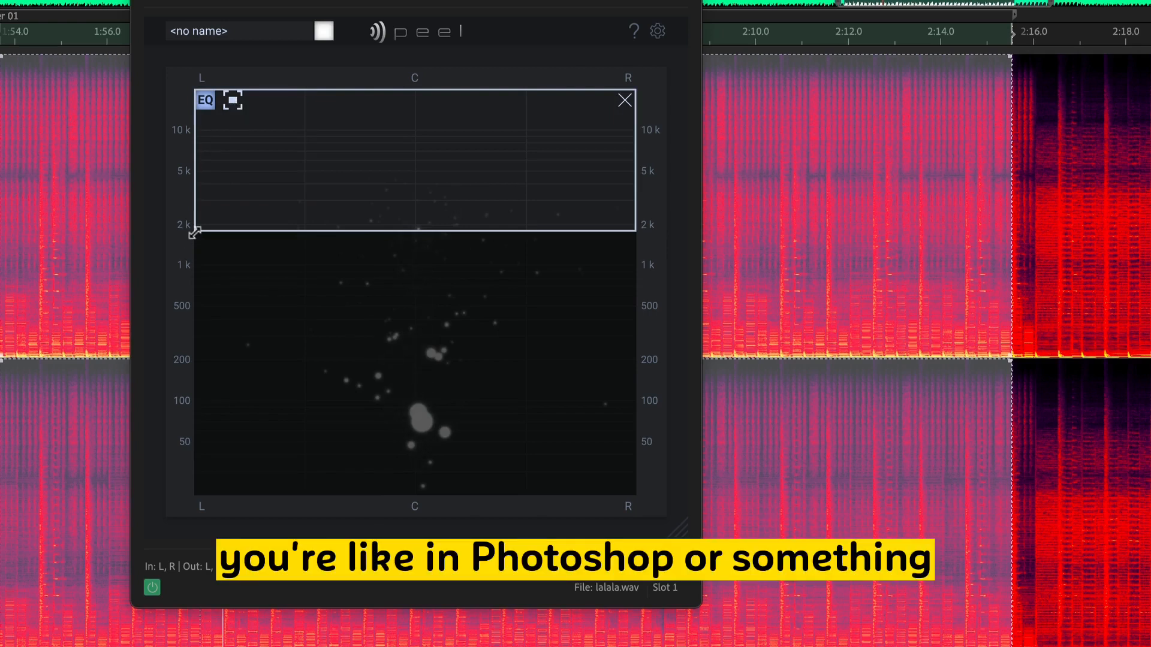
- Extend the EQ region's lower edge to about 700 Hz
left_click_drag(194, 232, 159, 272)
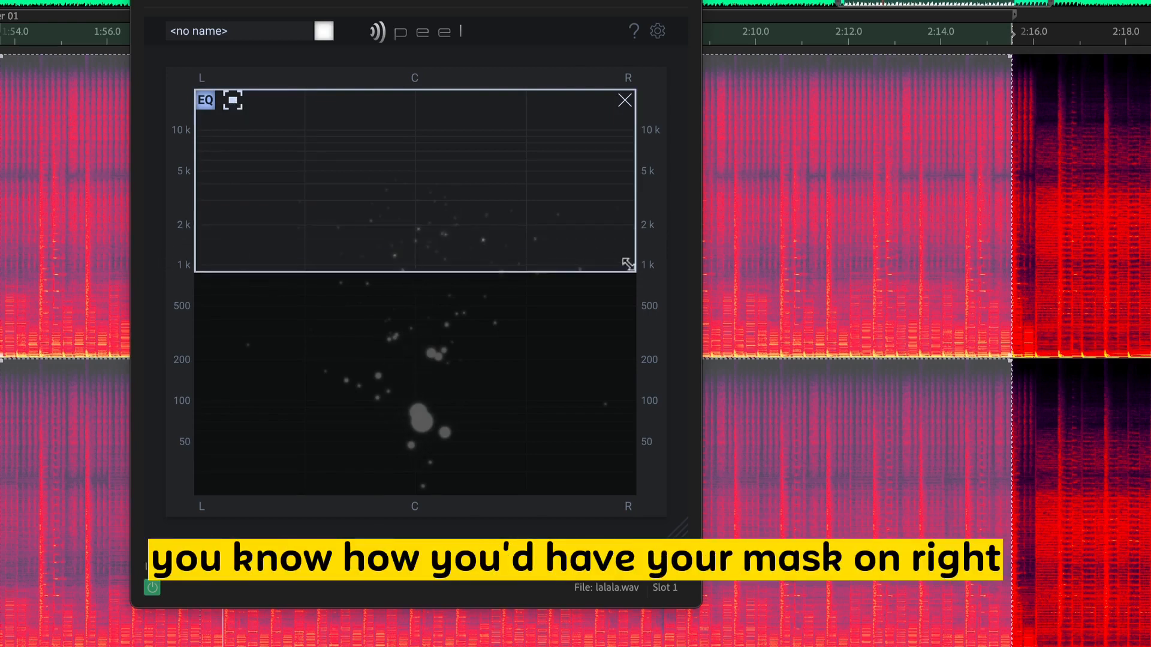
left_click_drag(633, 270, 666, 286)
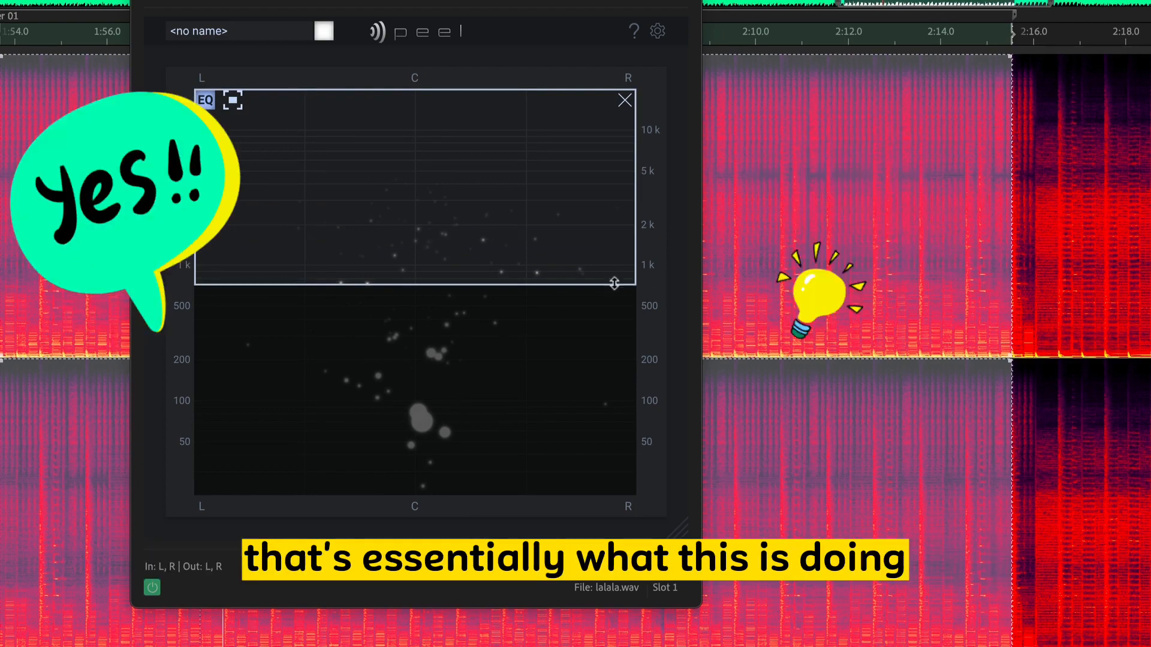
left_click(234, 101)
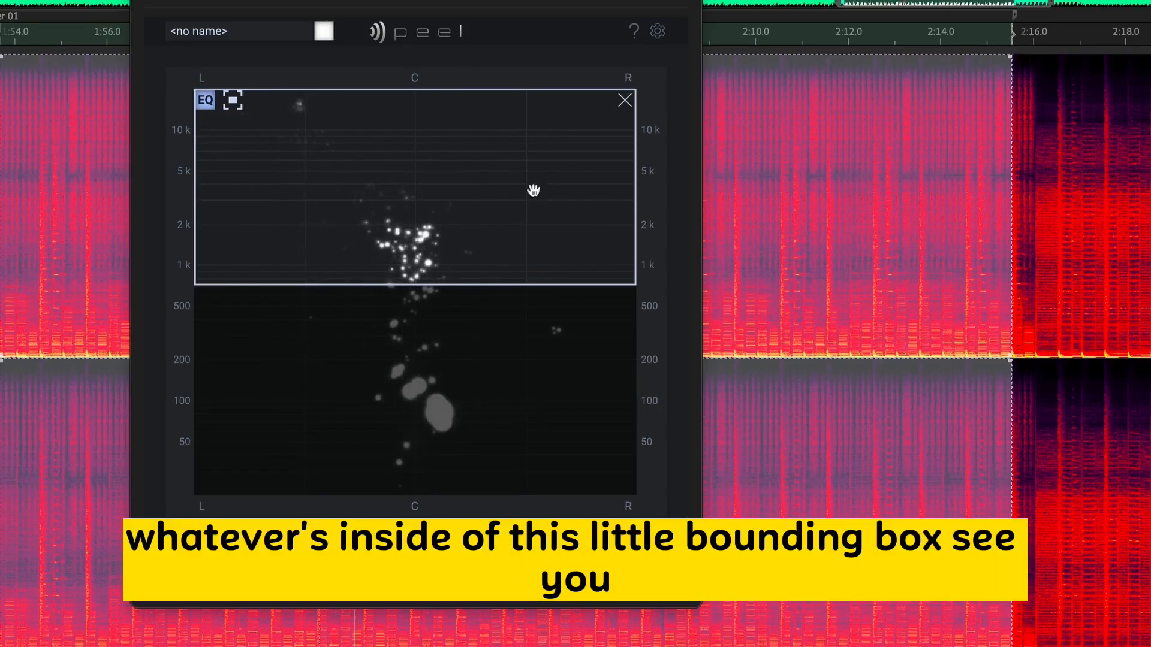
- Try the EQ region as a small, repositioned high-frequency box, and restore it to full stereo width down to about 600 Hz
left_click_drag(201, 283, 391, 145)
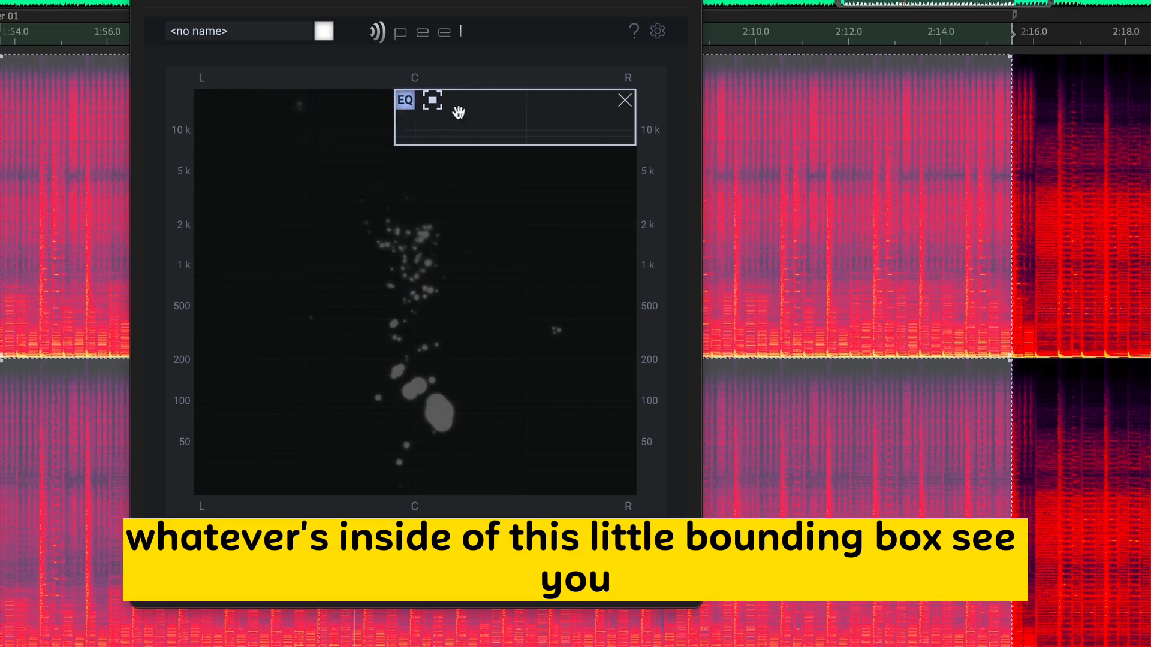
left_click_drag(455, 111, 380, 118)
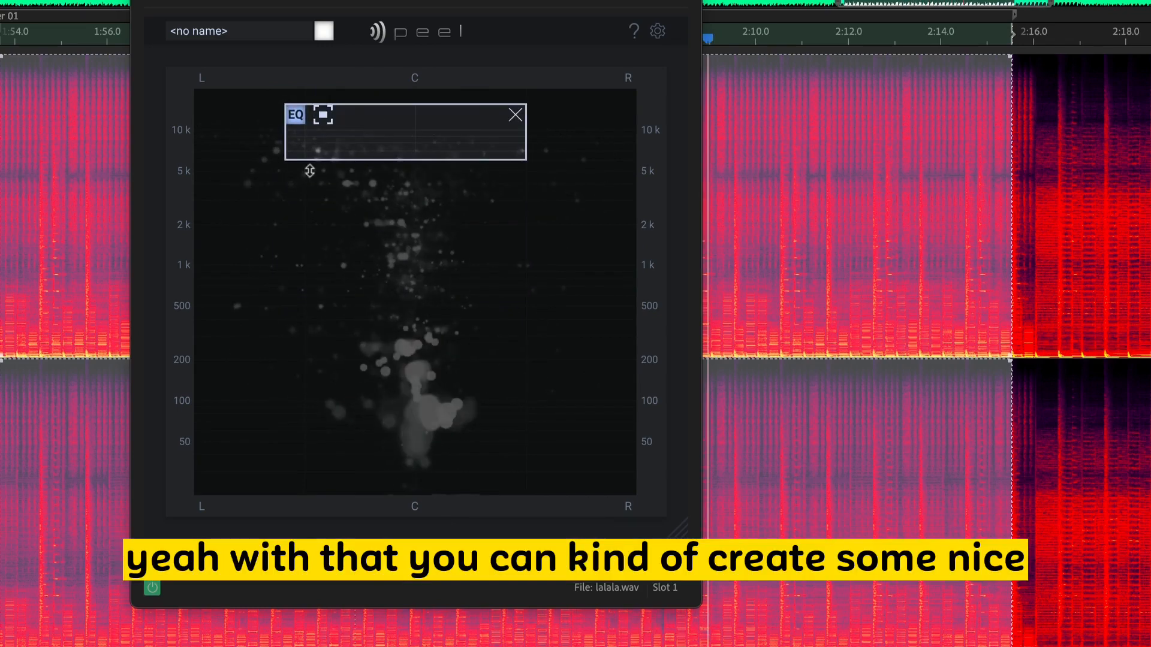
left_click_drag(284, 137, 195, 136)
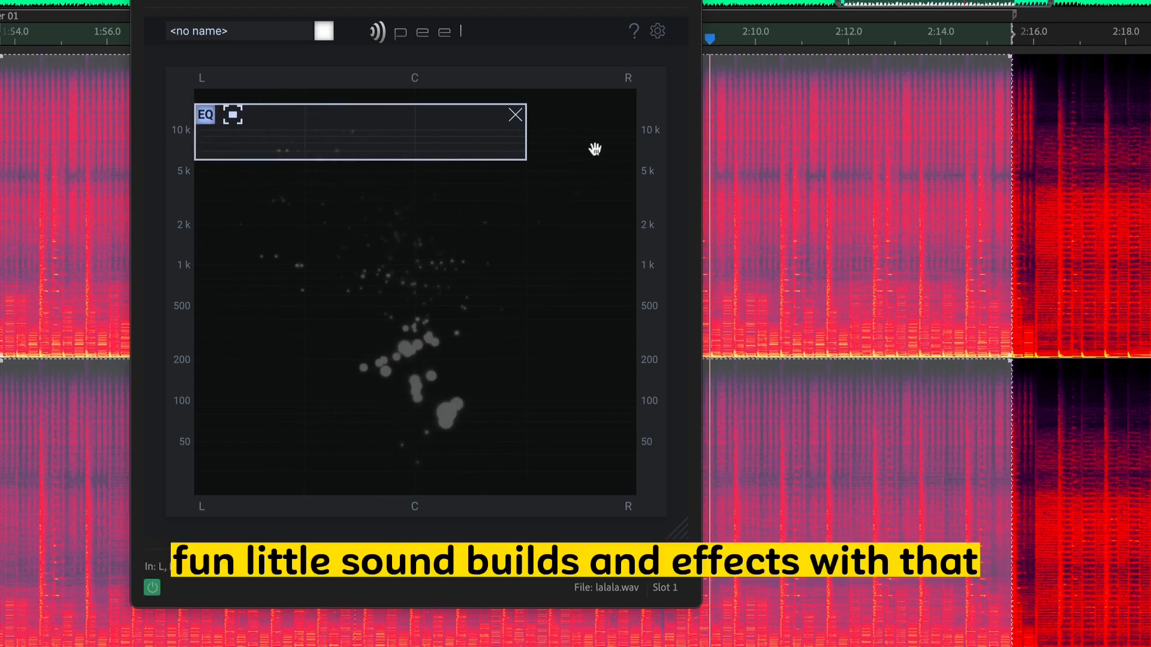
left_click_drag(527, 149, 718, 164)
left_click_drag(465, 129, 464, 99)
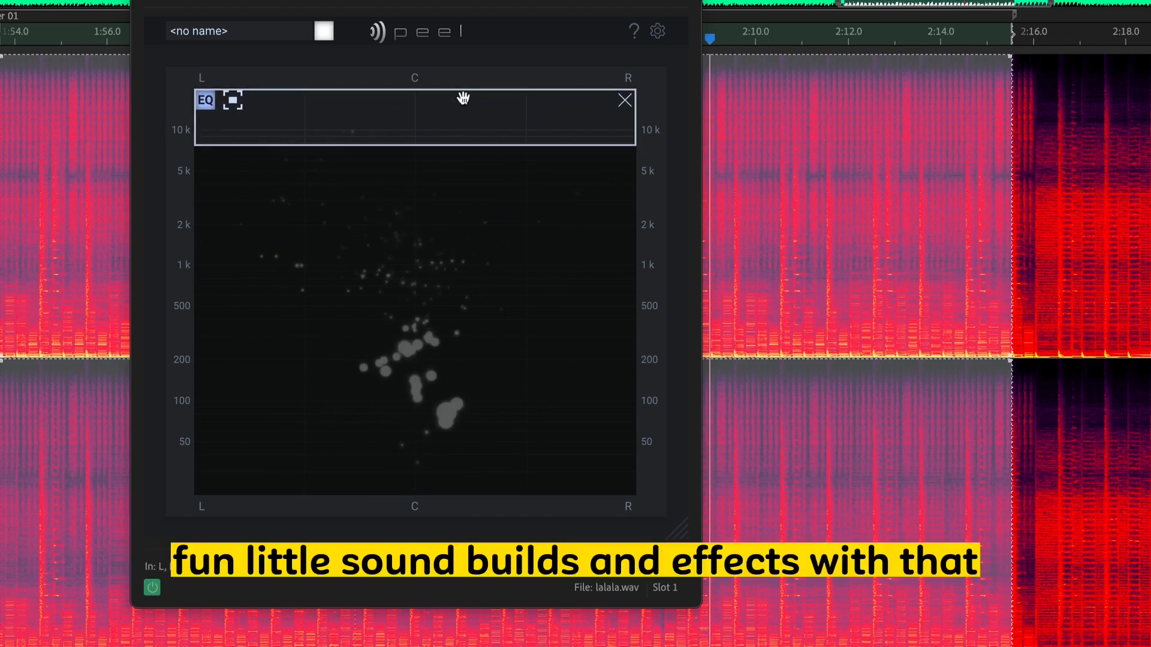
left_click_drag(434, 150, 459, 290)
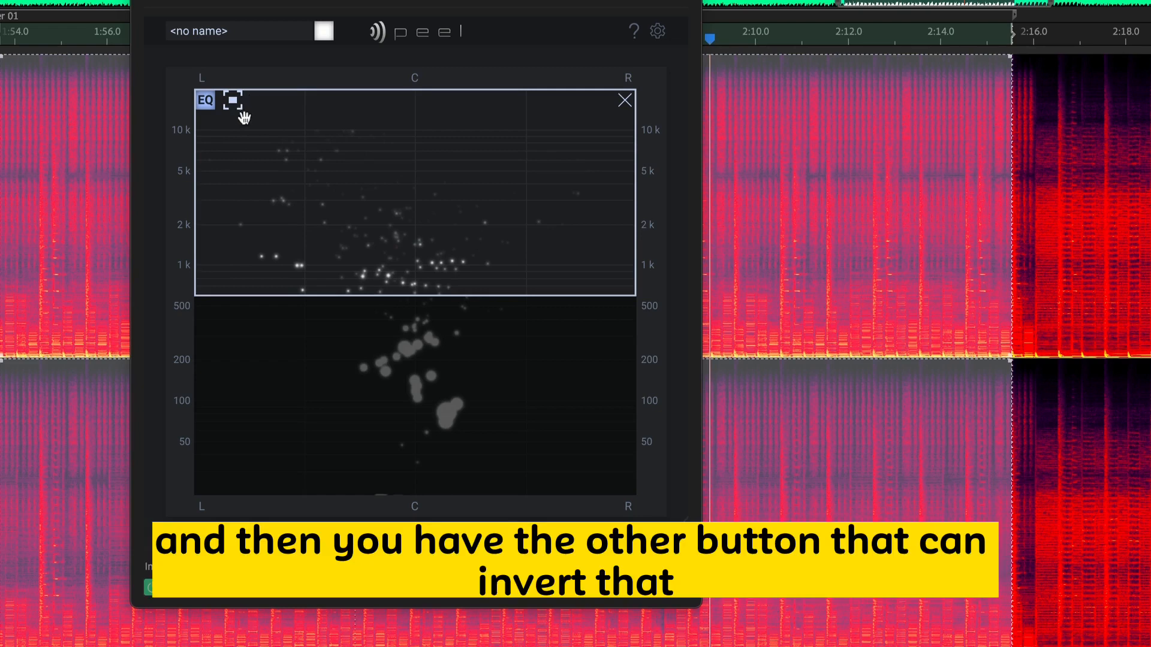
- Invert the region to cut the frequencies inside it and sweep its lower edge between about 200 Hz and 8 kHz, ending near 300 Hz
left_click(233, 101)
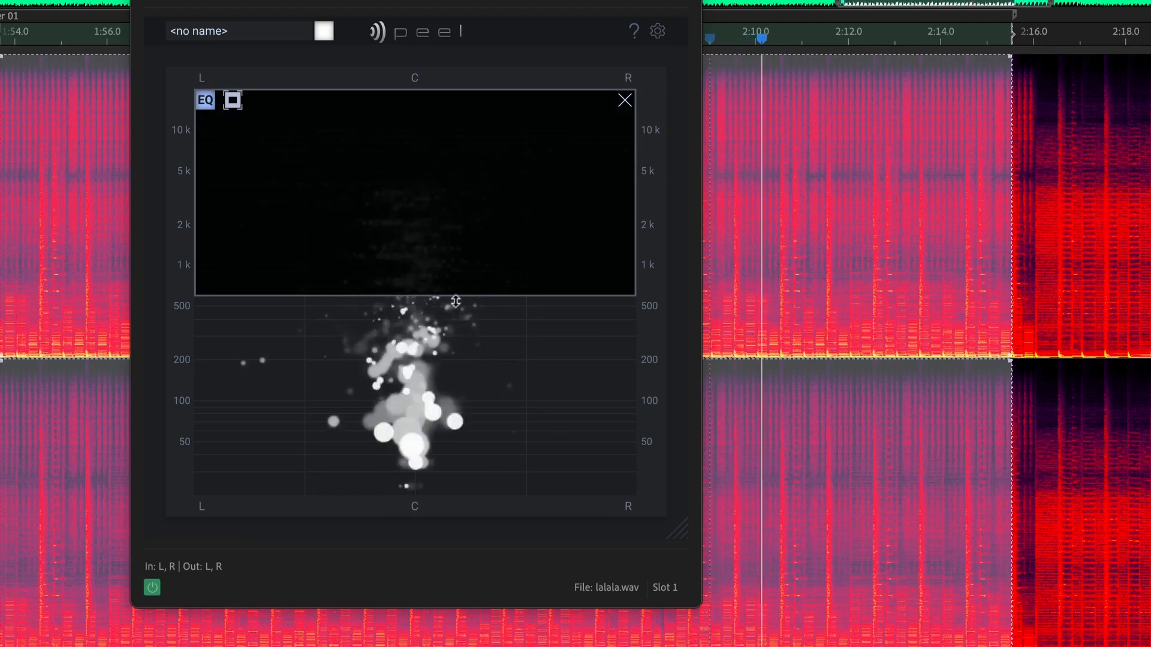
left_click_drag(456, 300, 473, 362)
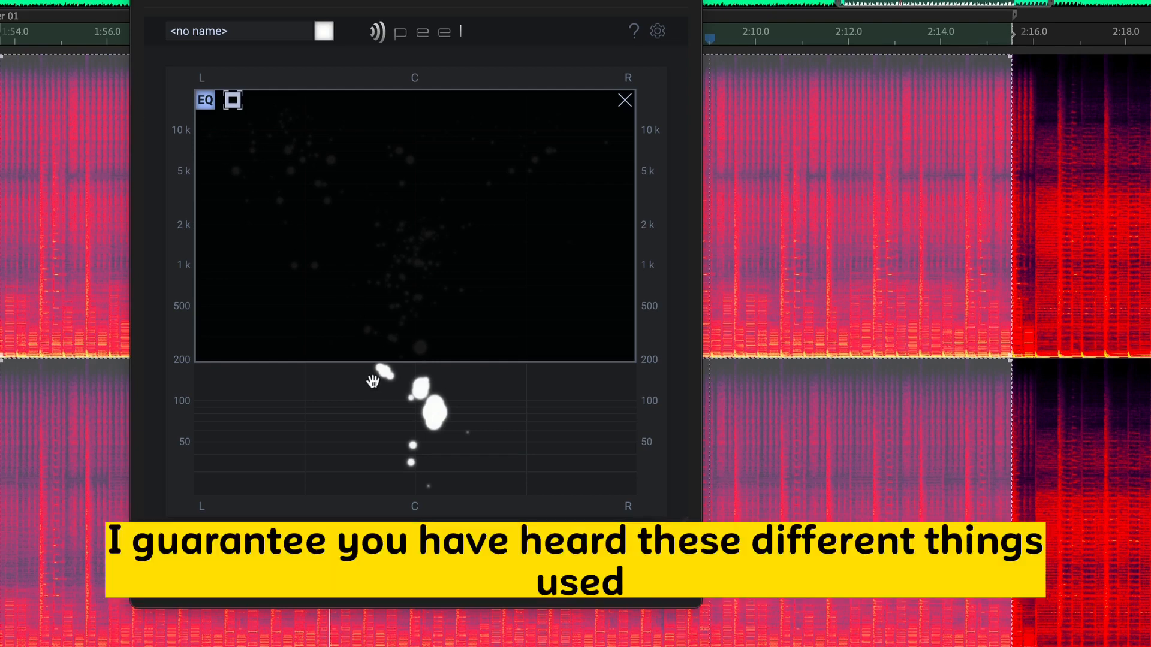
left_click_drag(375, 365, 416, 142)
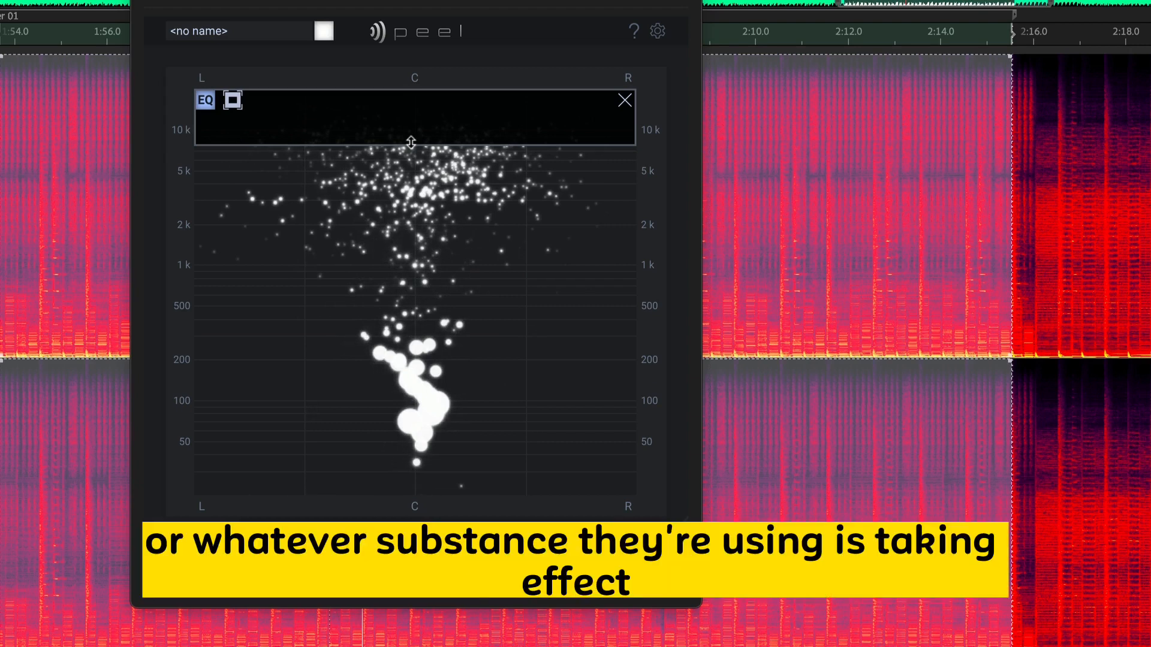
mouse_move(410, 142)
left_mouse_down()
mouse_move(396, 314)
mouse_move(362, 375)
mouse_move(352, 437)
mouse_move(359, 388)
mouse_move(387, 346)
mouse_move(401, 190)
mouse_move(424, 122)
left_mouse_up()
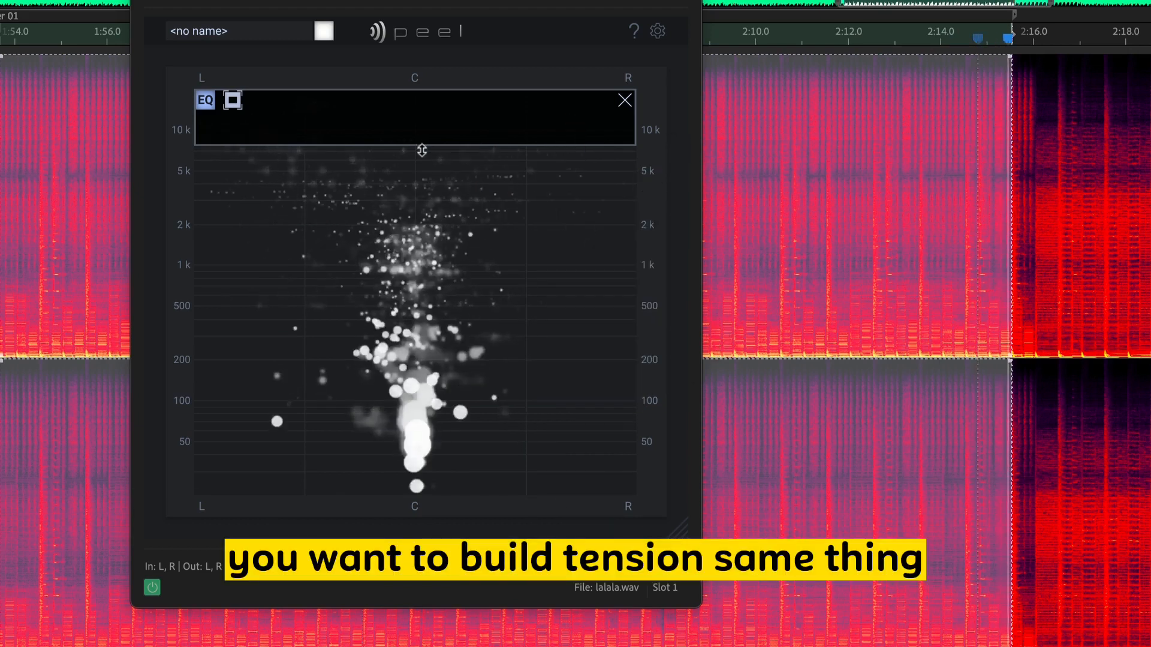
left_click_drag(422, 147, 444, 137)
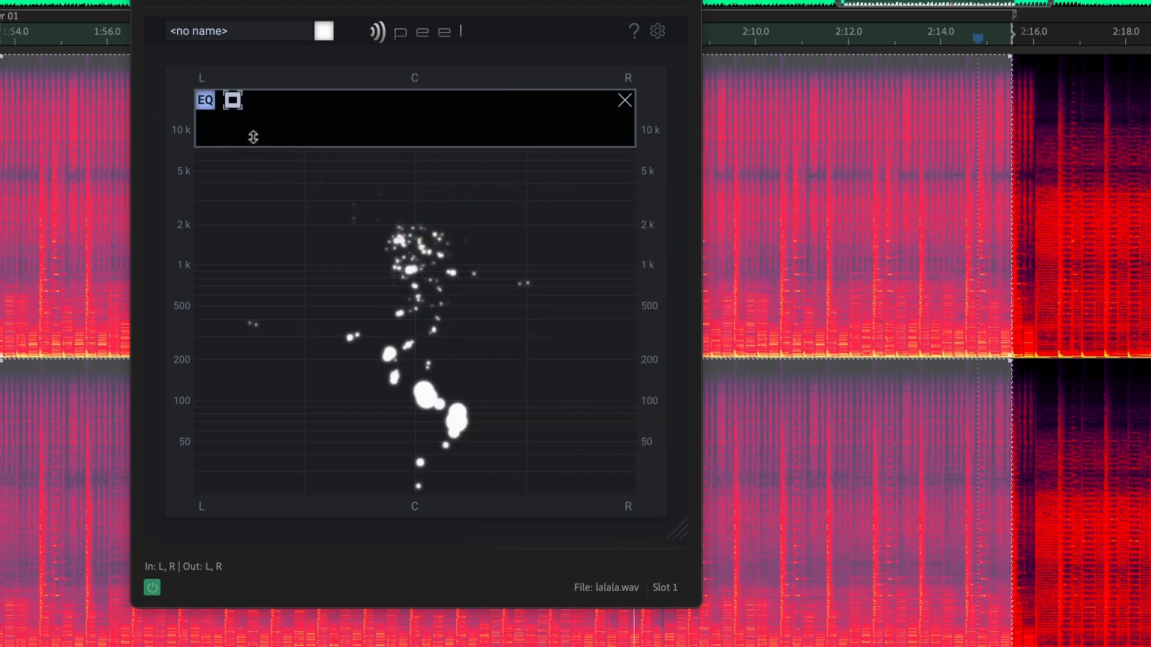
left_click_drag(247, 156, 244, 331)
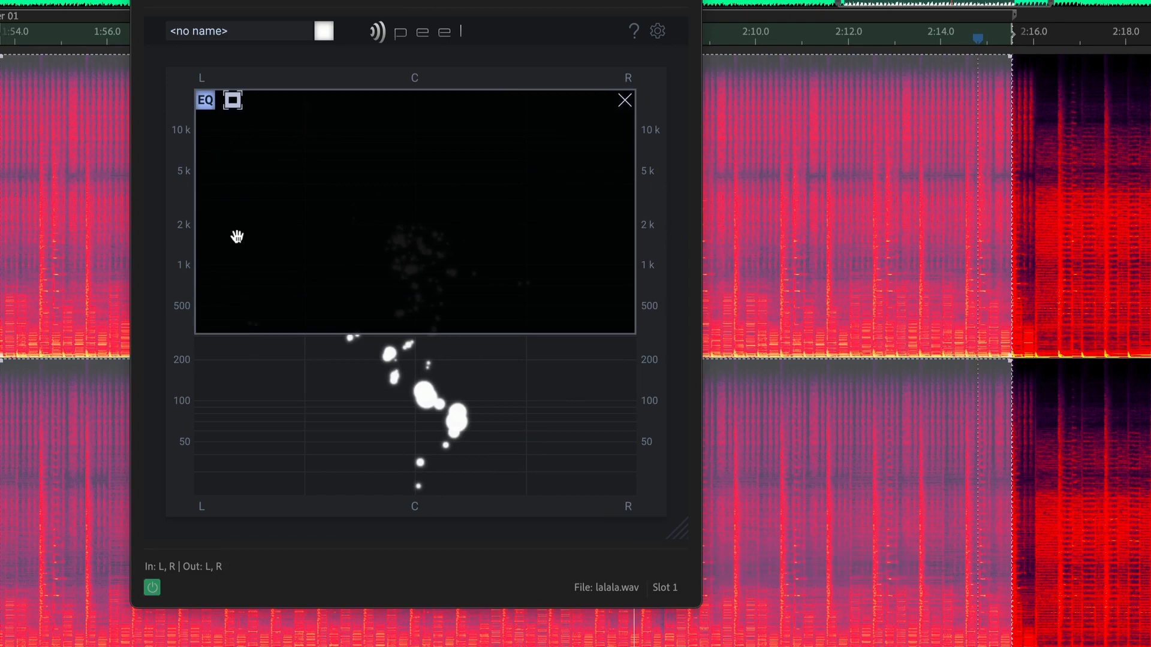
left_click_drag(284, 333, 288, 336)
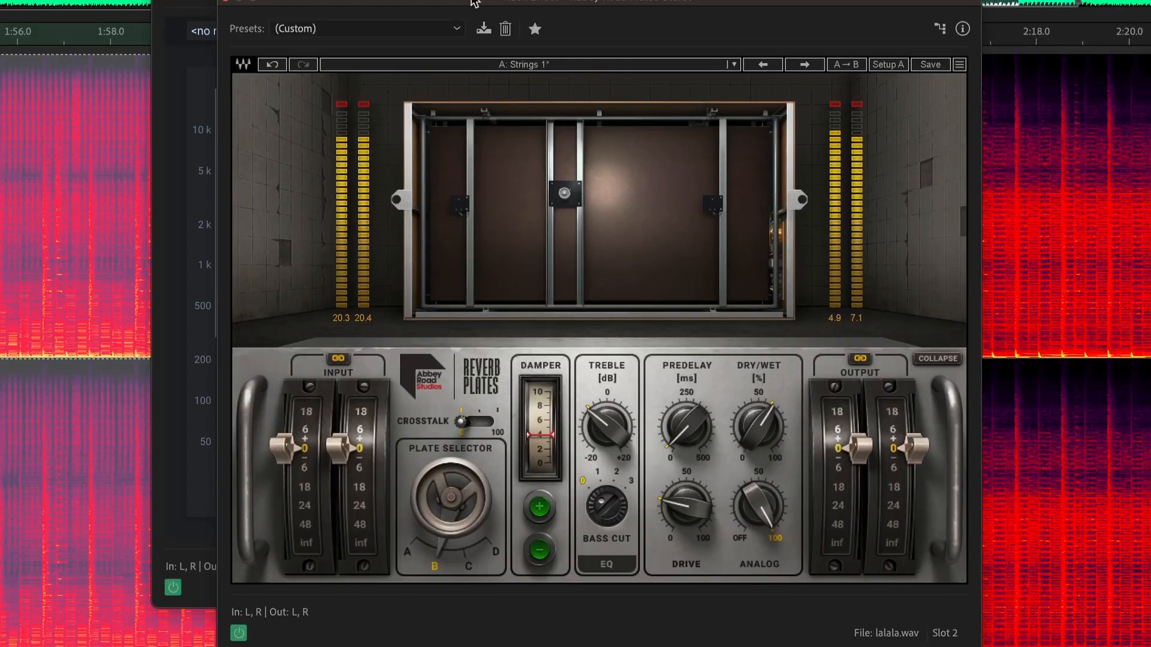
- Move the Abbey Road Plates window aside and compare the reverb's Dry/Wet mix at 100 and 0, auditioning the selection at 0
left_click_drag(471, 1, 457, 2)
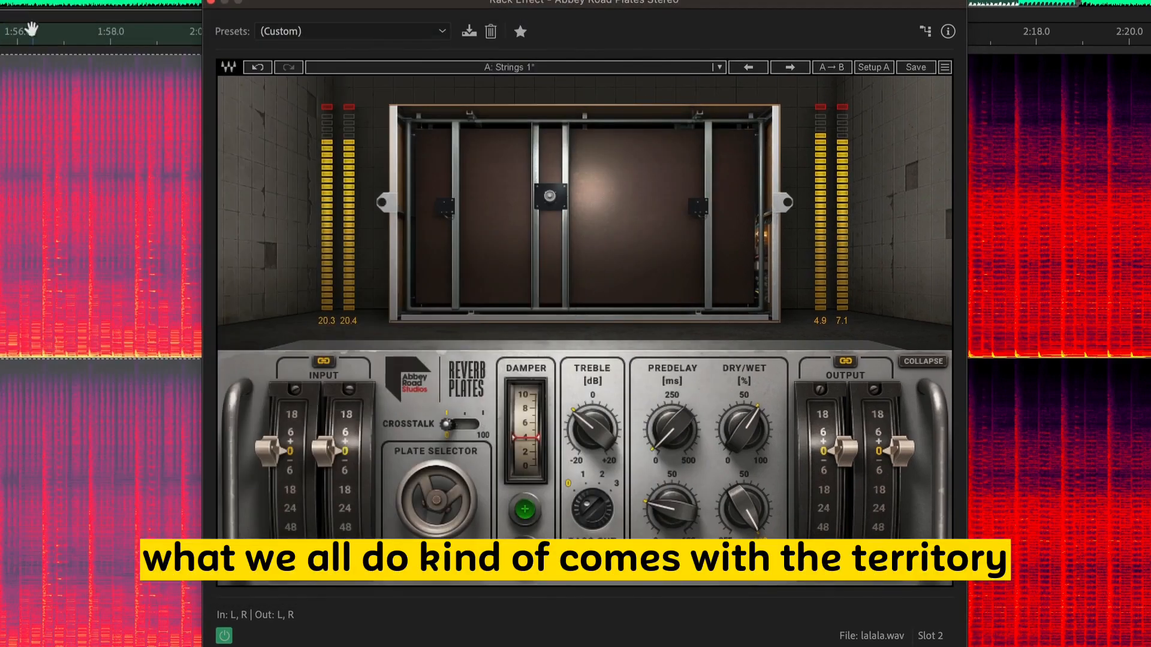
left_click_drag(368, 6, 159, 6)
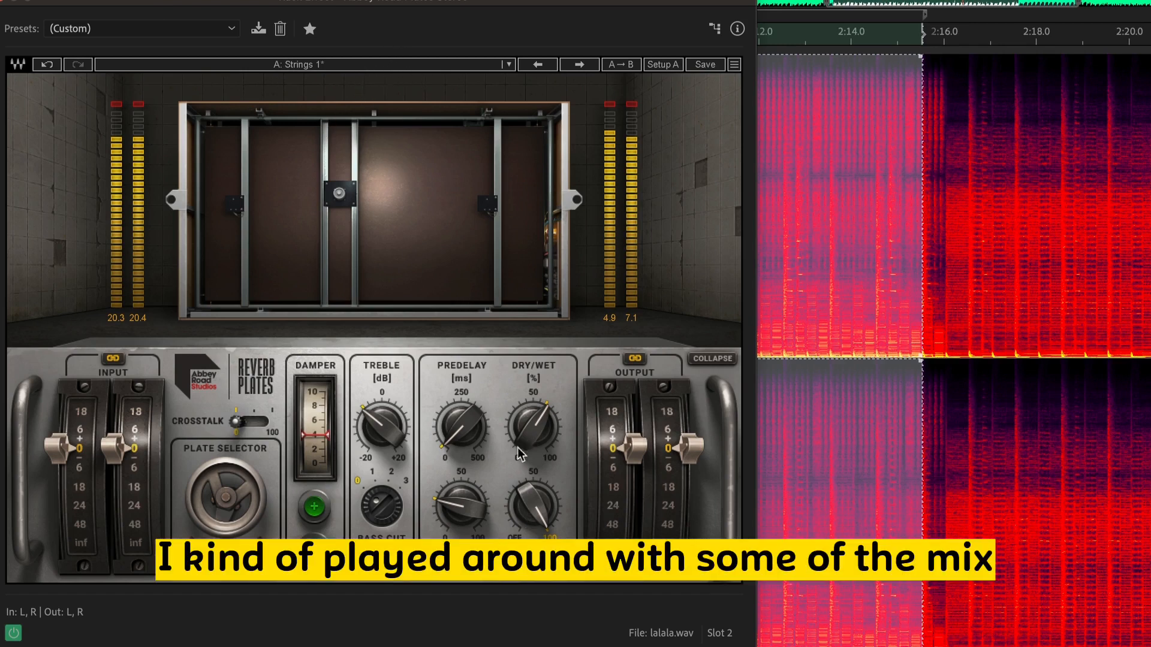
left_click_drag(530, 440, 530, 414)
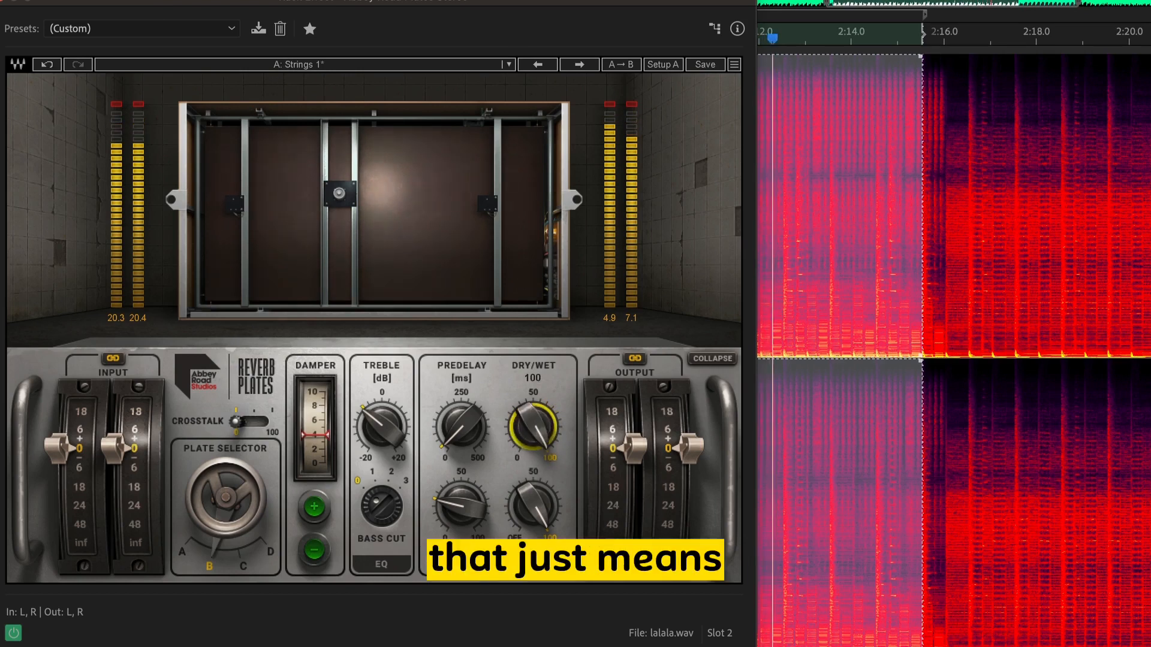
left_click_drag(539, 429, 539, 452)
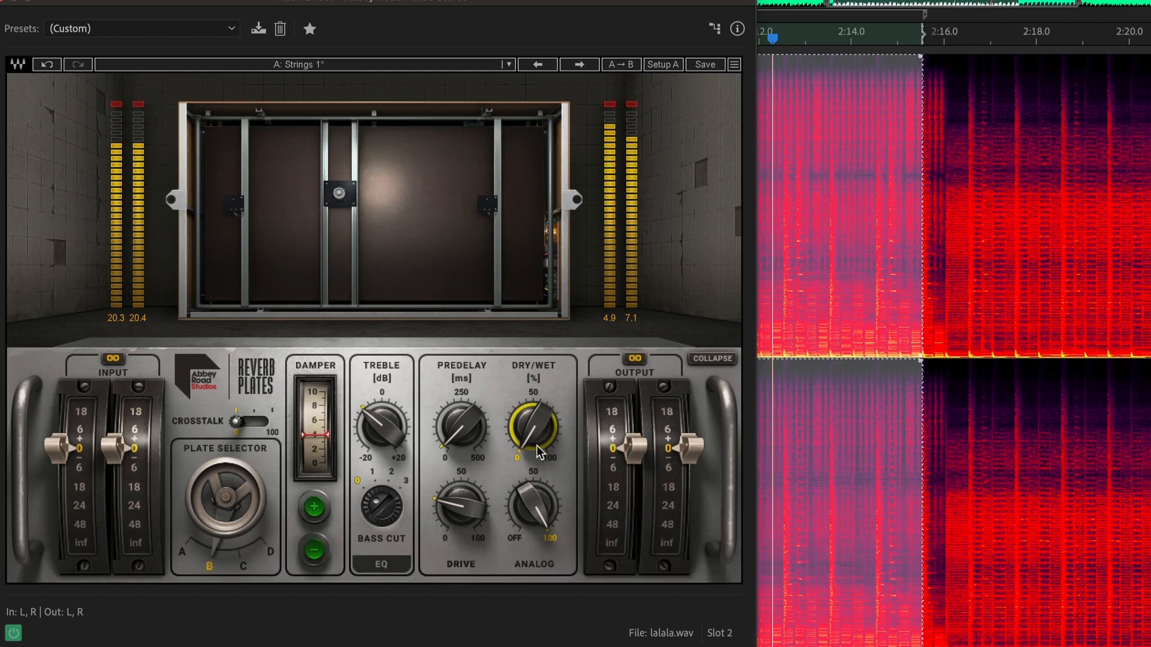
key("space")
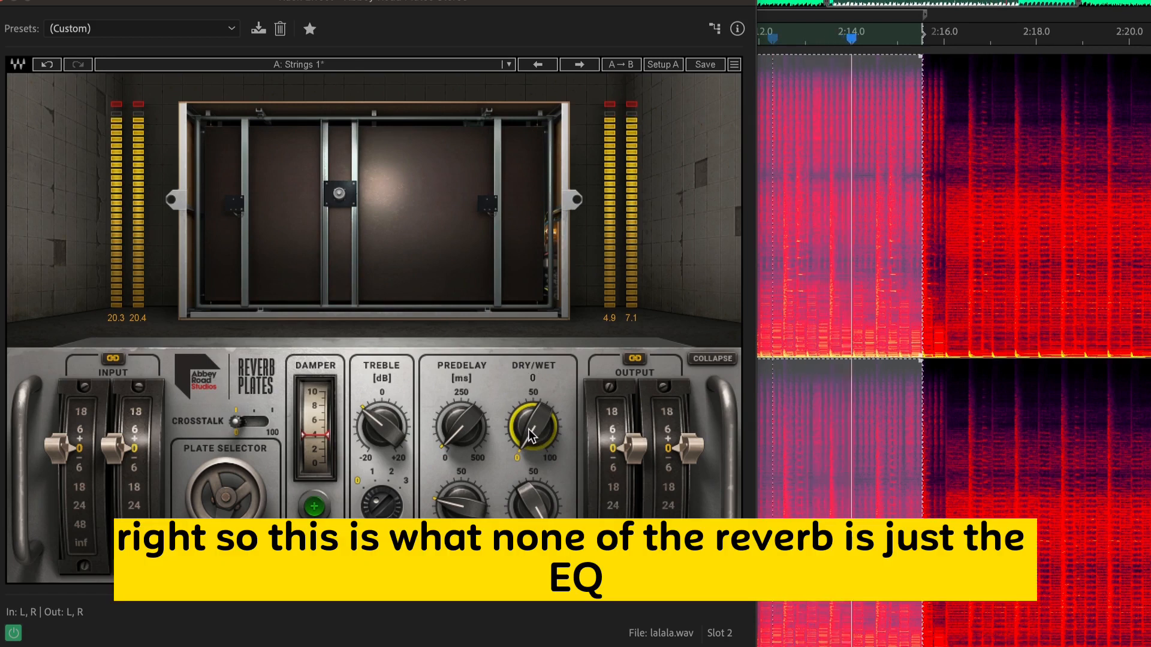
- Raise the reverb's Dry/Wet mix to 100 and ease it back to a mostly wet blend
left_click_drag(529, 429, 528, 371)
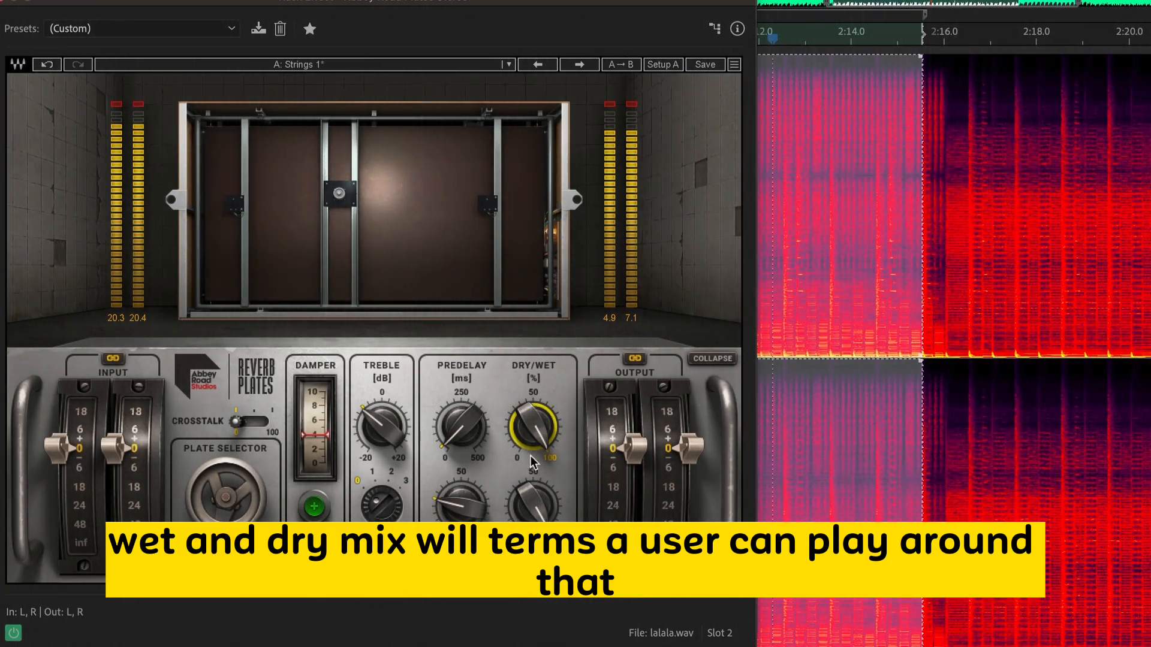
mouse_move(535, 428)
left_click_drag(534, 429, 530, 426)
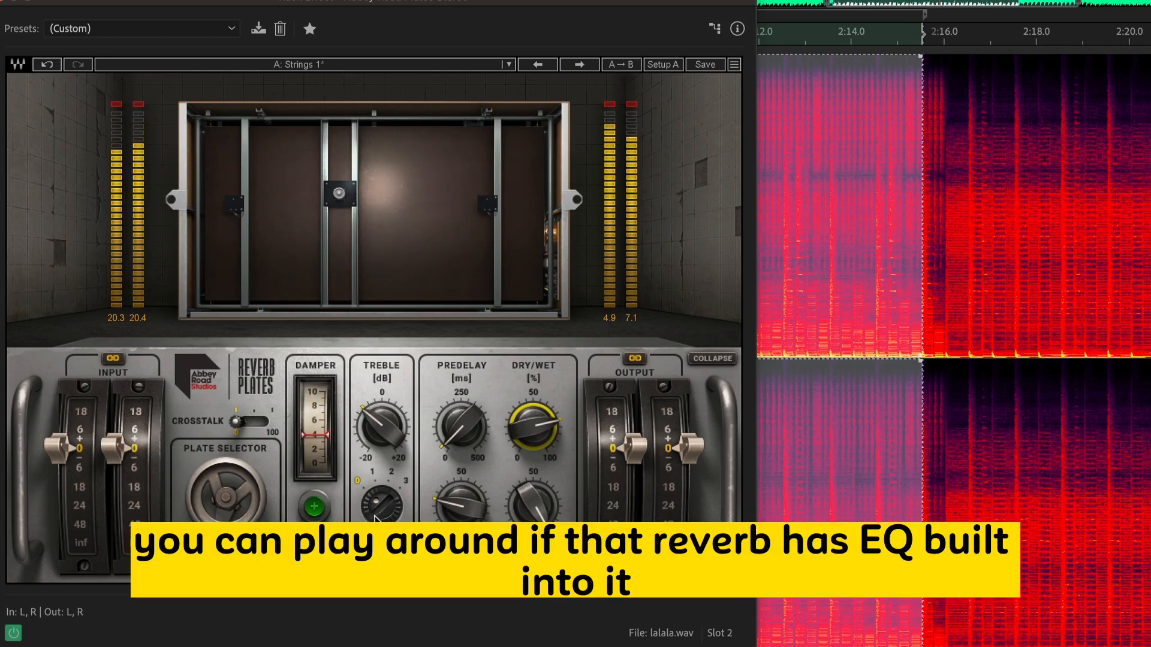
- Set the Abbey Road Plates bass cut to 1 and play the original beat
left_click_drag(378, 520, 377, 509)
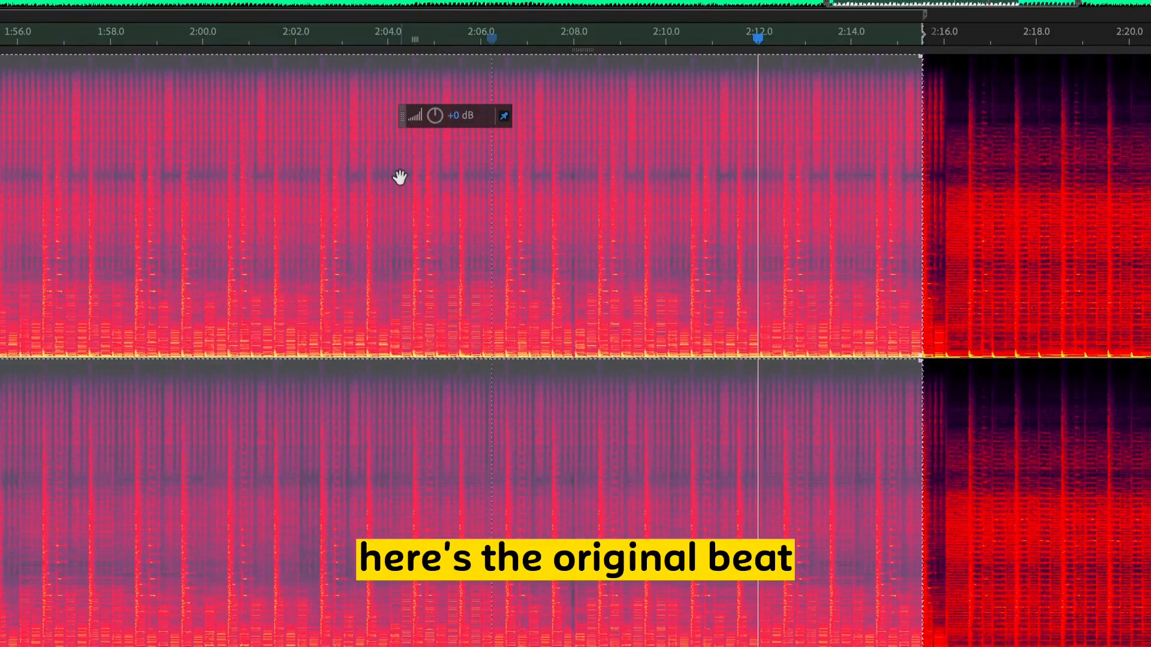
key("space")
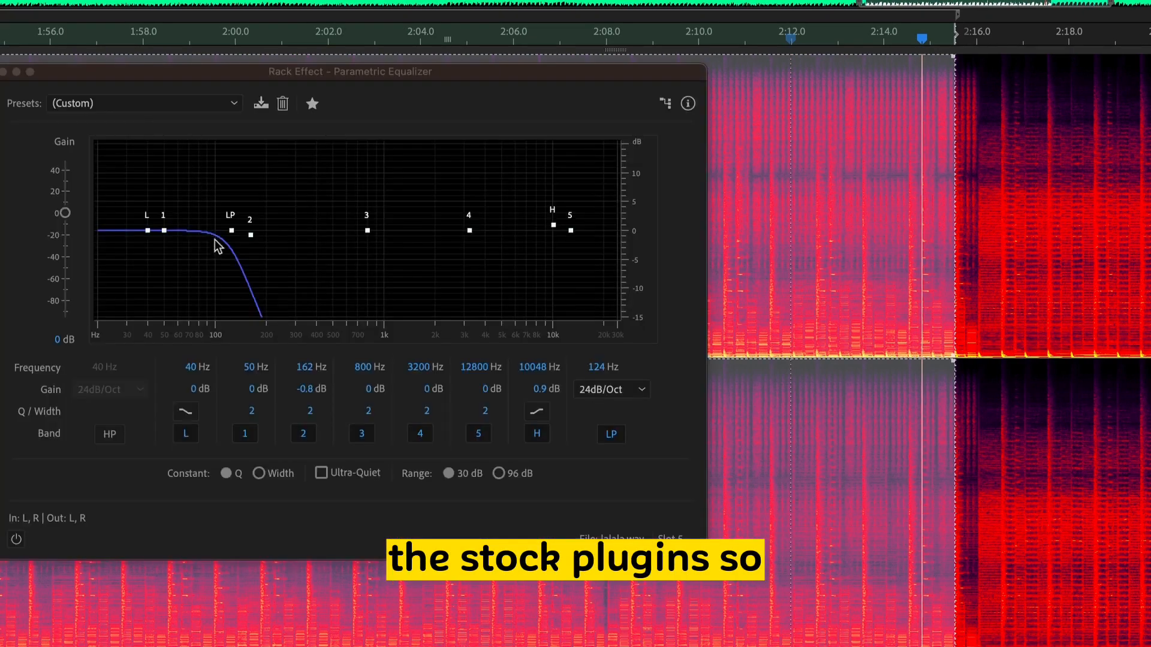
- Raise the Parametric Equalizer's low-pass cutoff to 11811 Hz and set its display range to 30 dB
left_click(231, 231)
left_click_drag(465, 223, 595, 223)
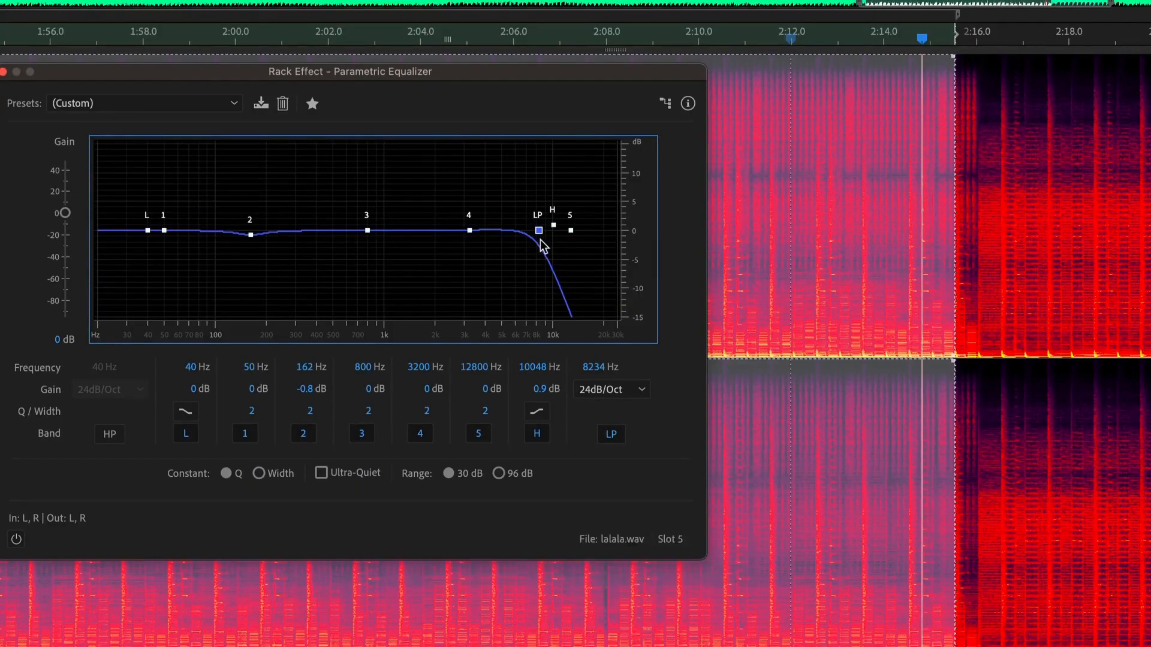
left_click_drag(539, 231, 580, 226)
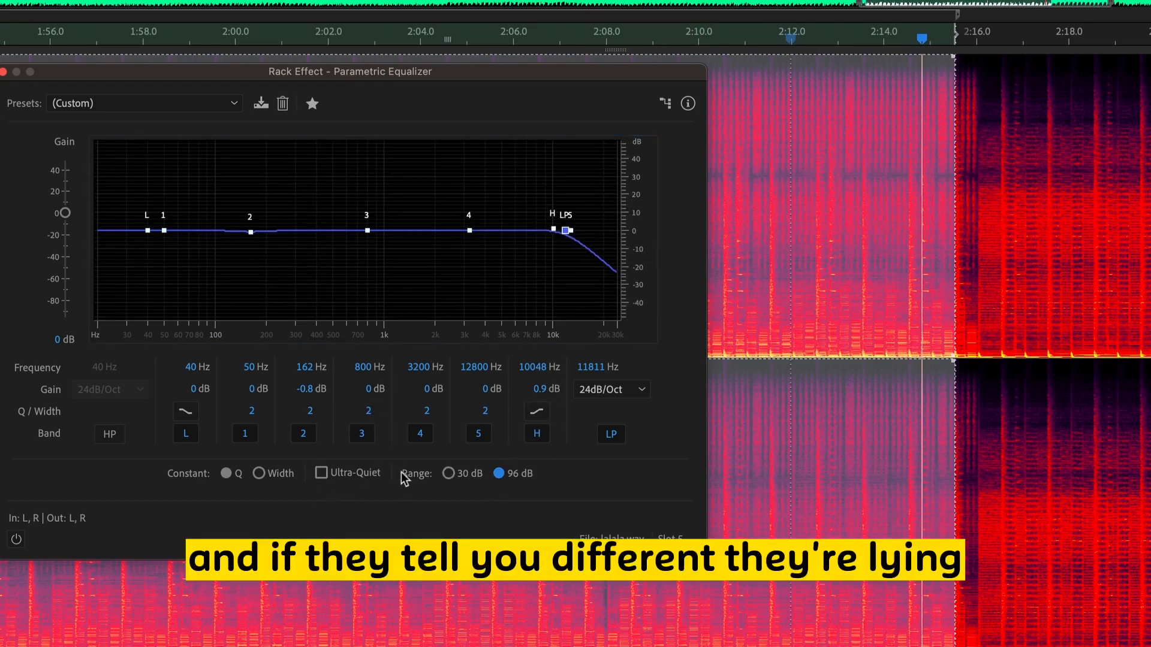
left_click(448, 474)
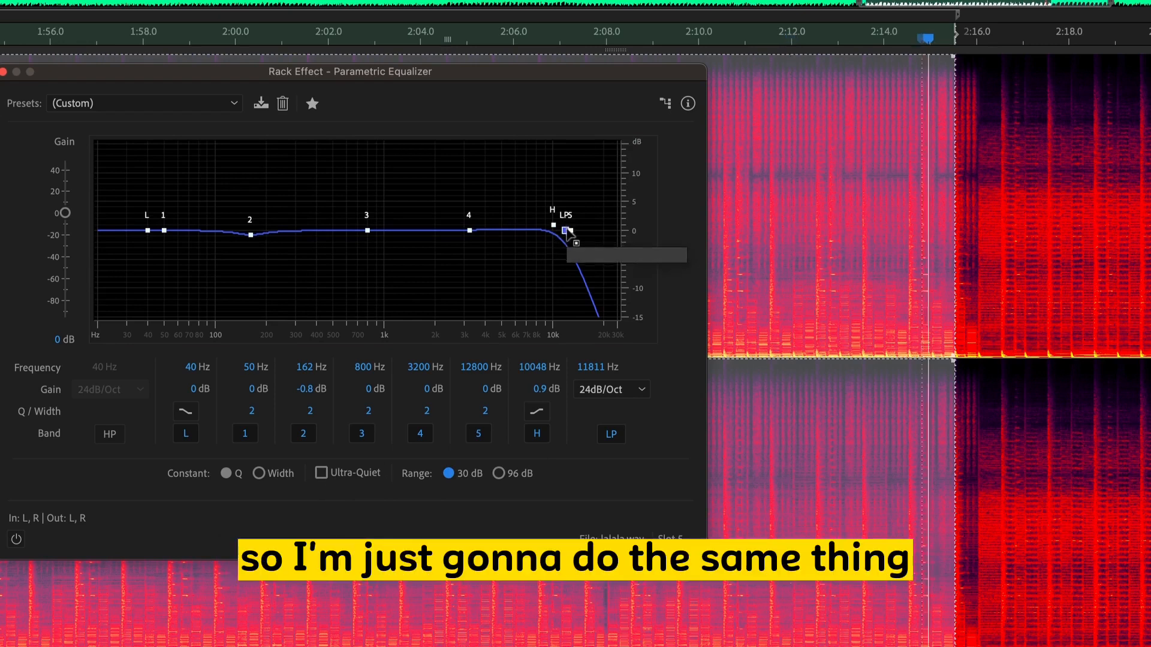
- Move band 5 to 6583 Hz at 0.3 dB, away from the low-pass point, and switch off bands 1 to 5 and H
left_click_drag(567, 231, 549, 231)
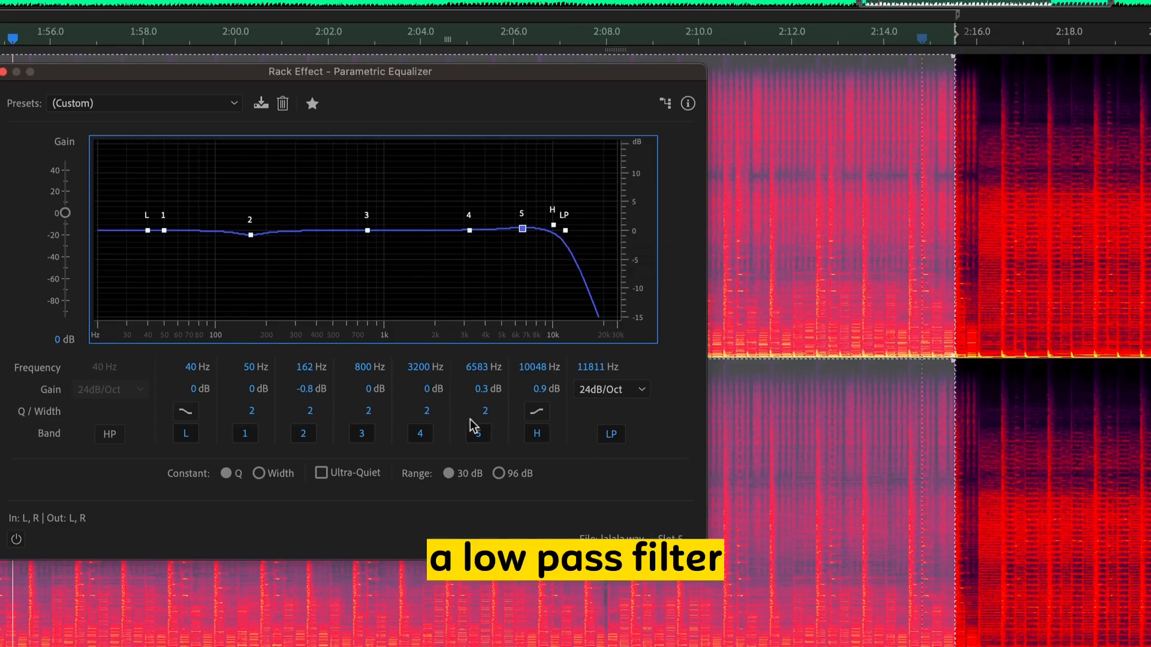
left_click(475, 431)
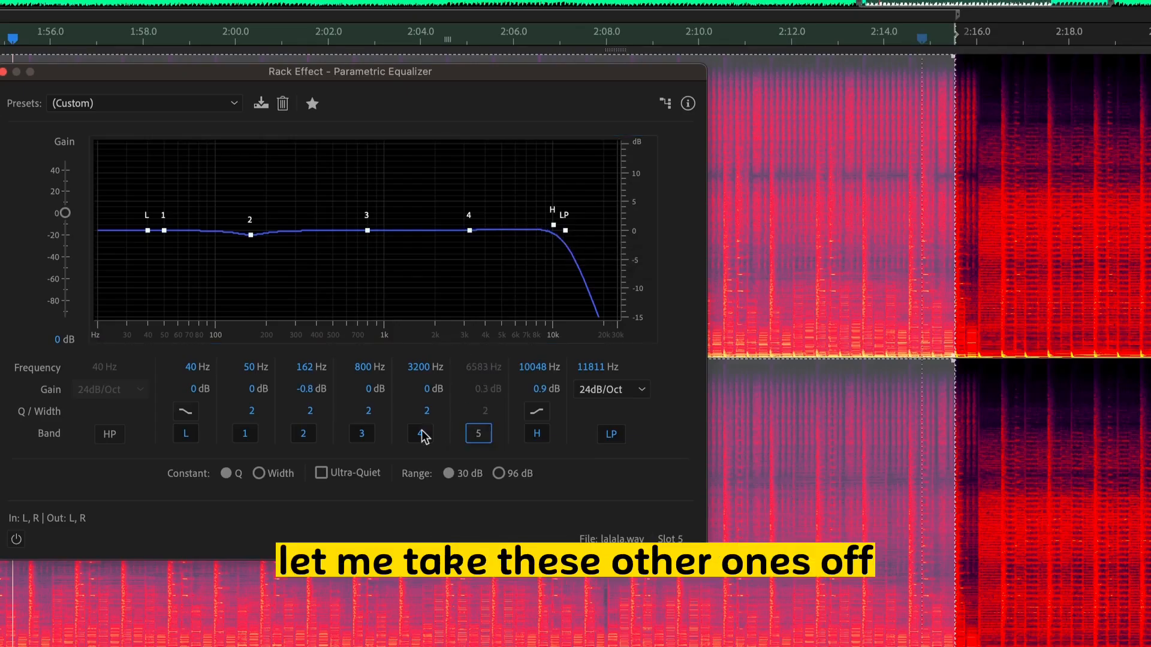
left_click(360, 436)
left_click(247, 434)
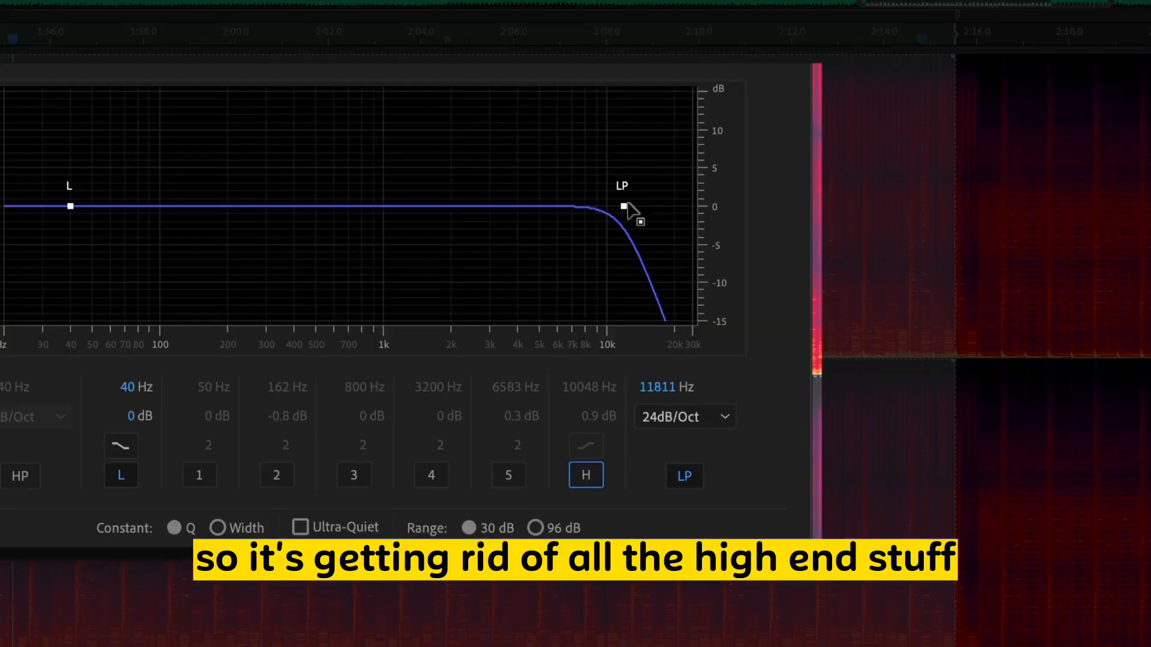
- Enable the Parametric Equalizer and sweep the low-pass cutoff down to 232 Hz during playback
mouse_move(566, 233)
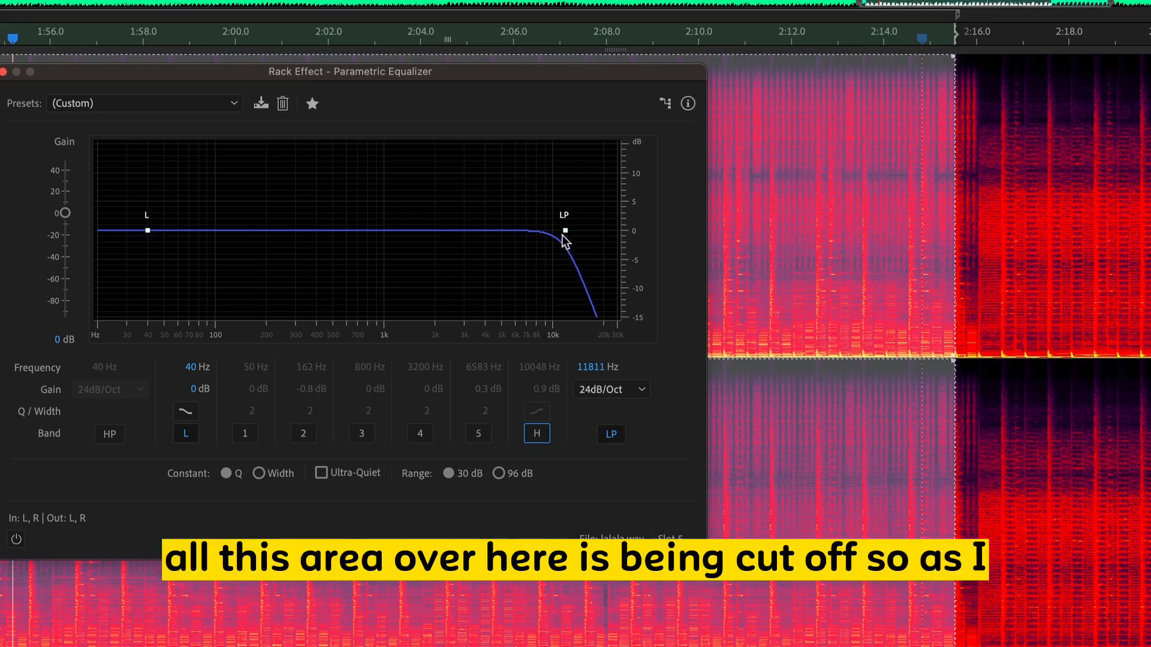
left_click_drag(565, 232, 438, 231)
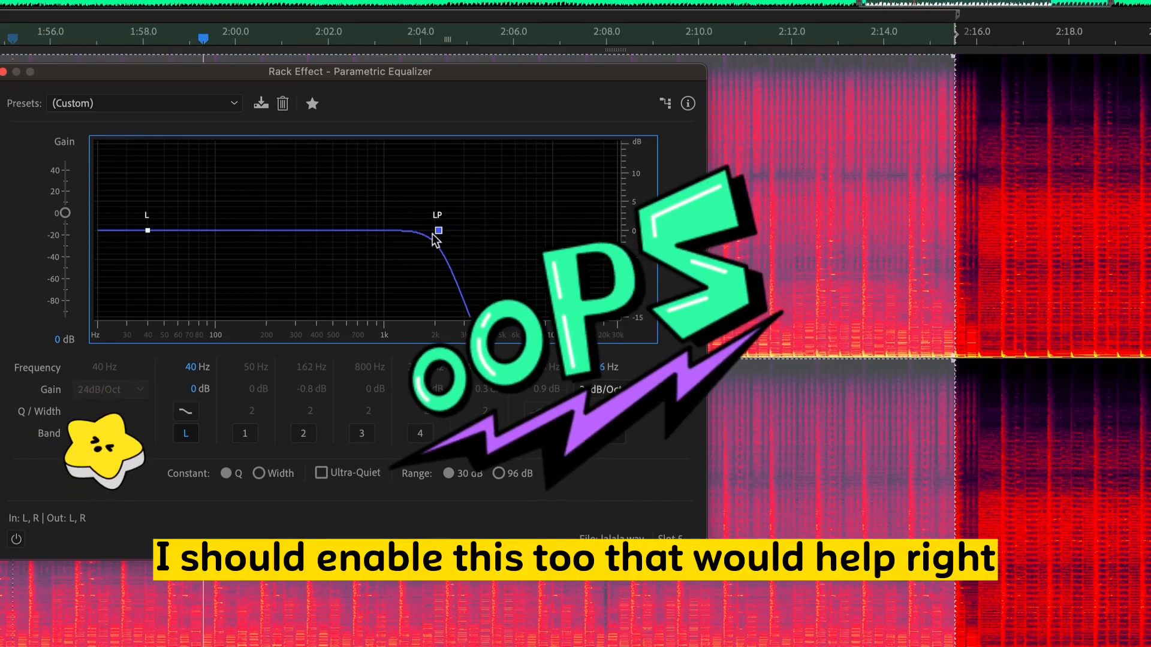
left_click_drag(438, 231, 504, 235)
left_click(16, 540)
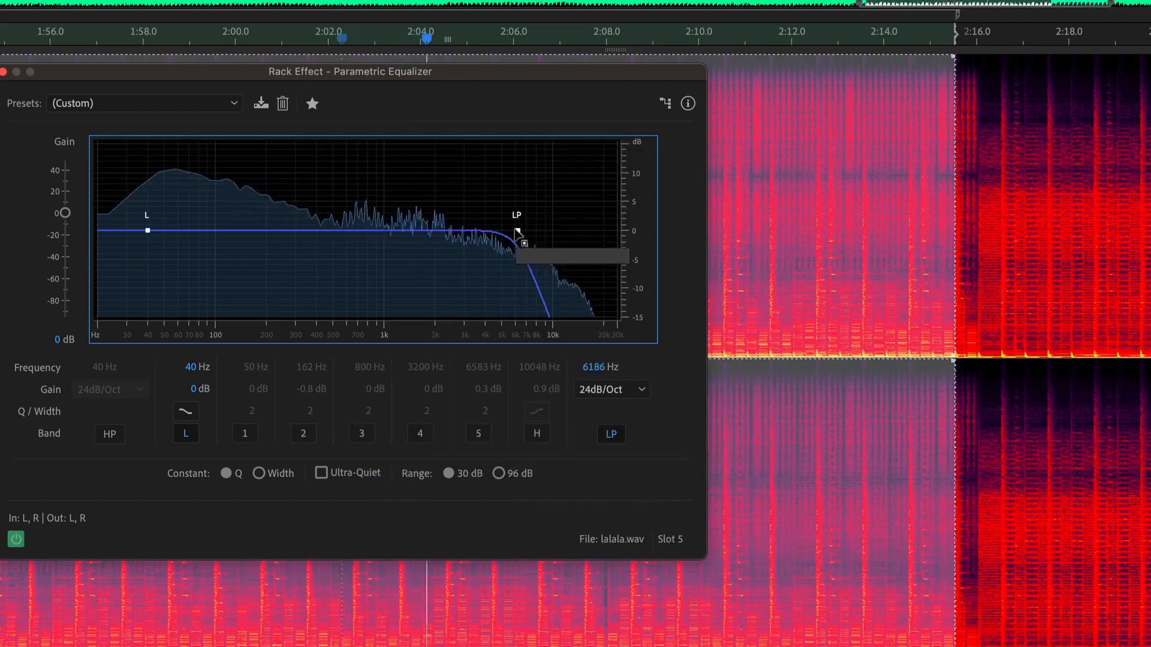
left_click_drag(518, 232, 278, 233)
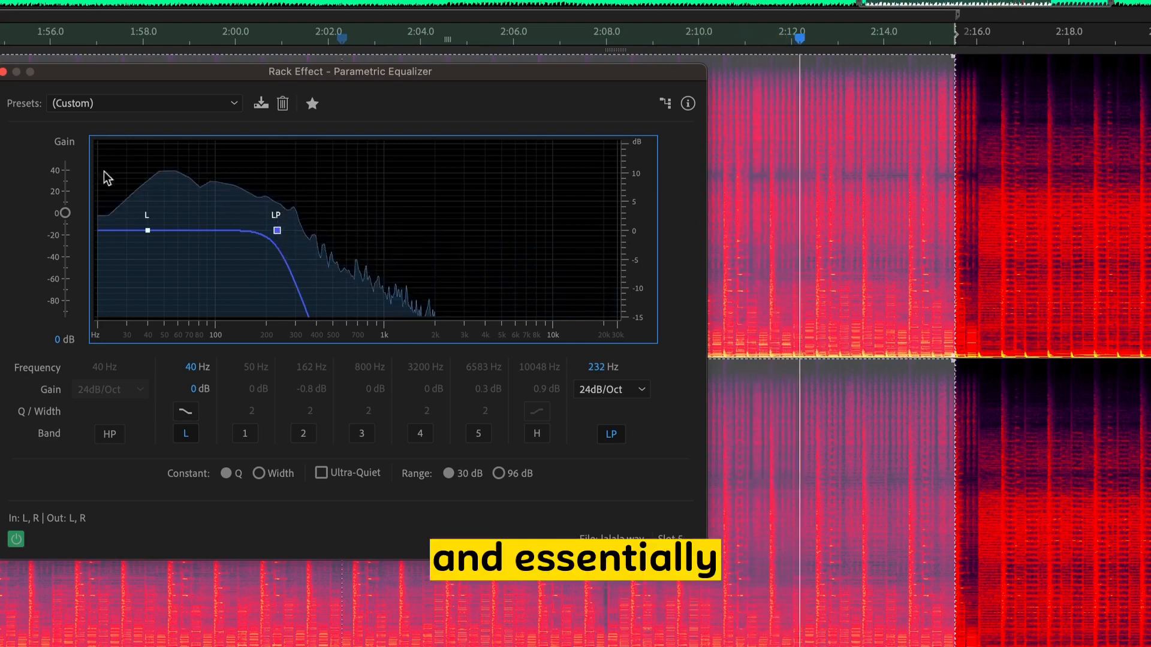
- Replay the selection, lower the low-pass cutoff to 172 Hz, and close the Parametric Equalizer
double_click(2, 169)
left_click_drag(371, 170, 336, 126)
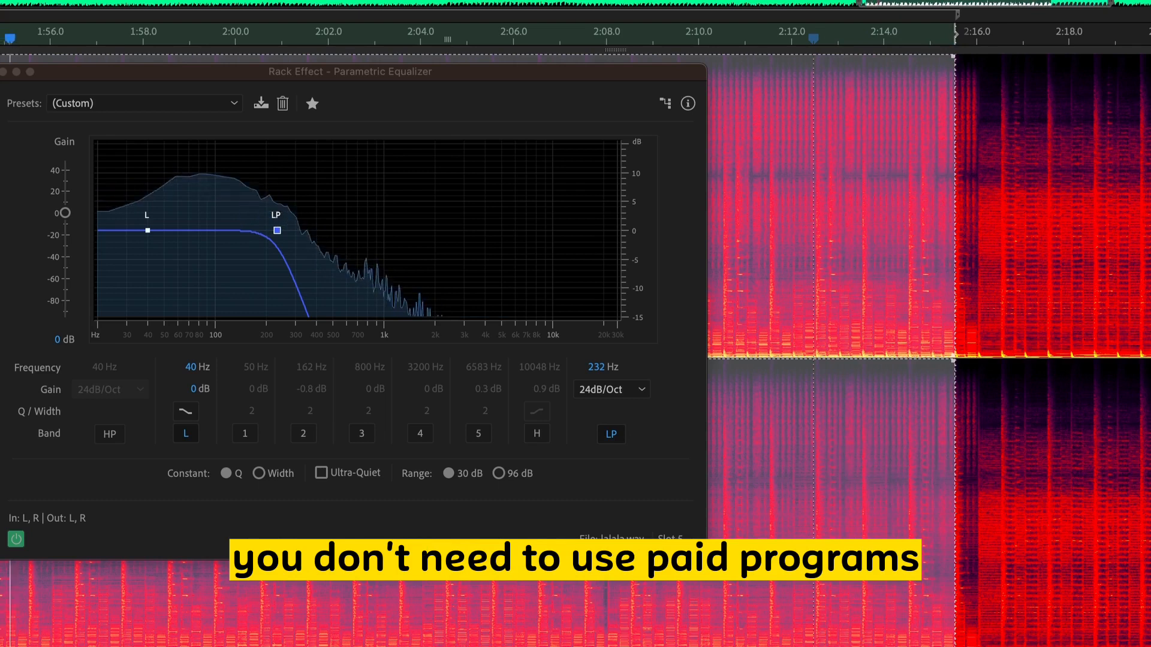
left_click_drag(153, 74, 250, 66)
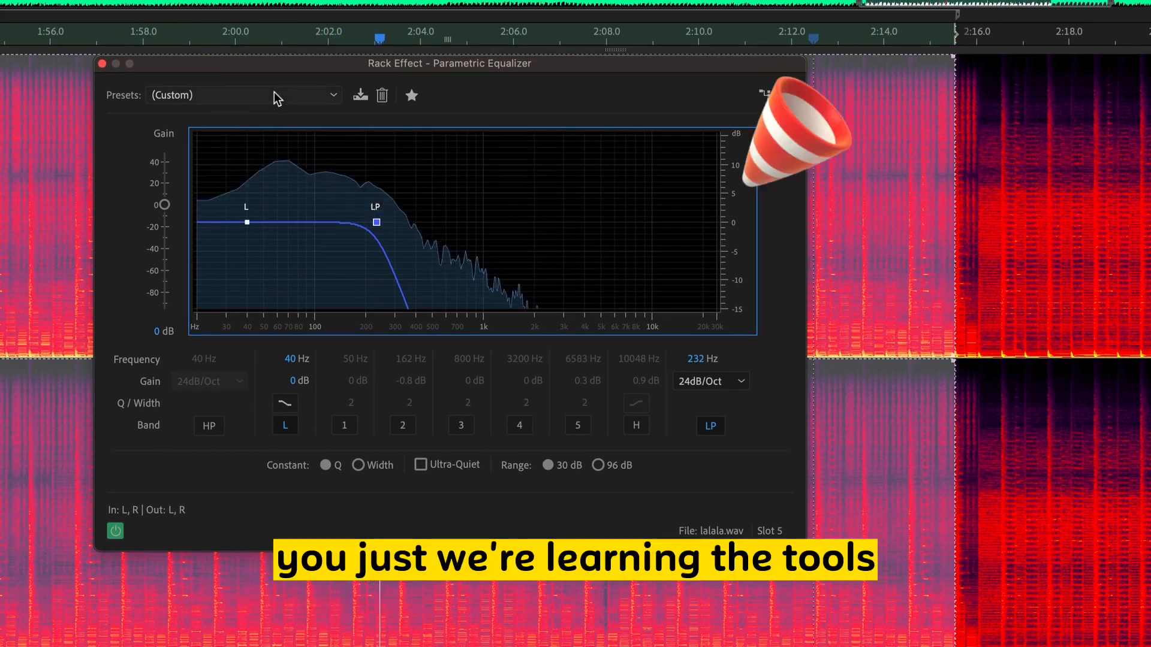
left_click_drag(376, 223, 354, 222)
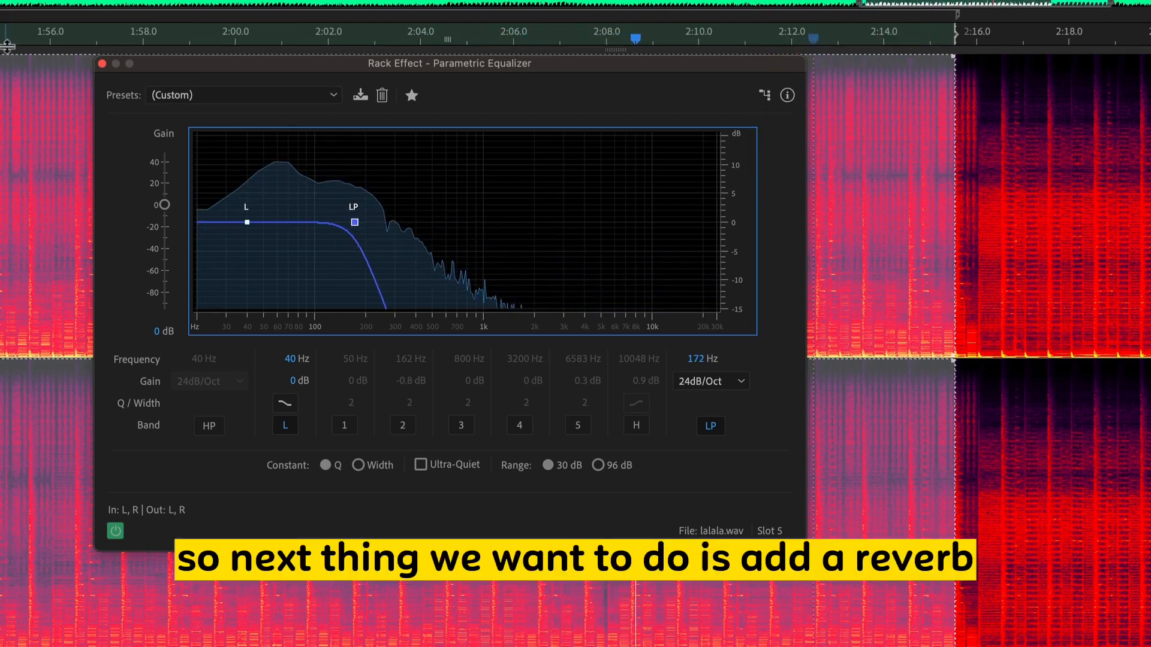
left_click(102, 64)
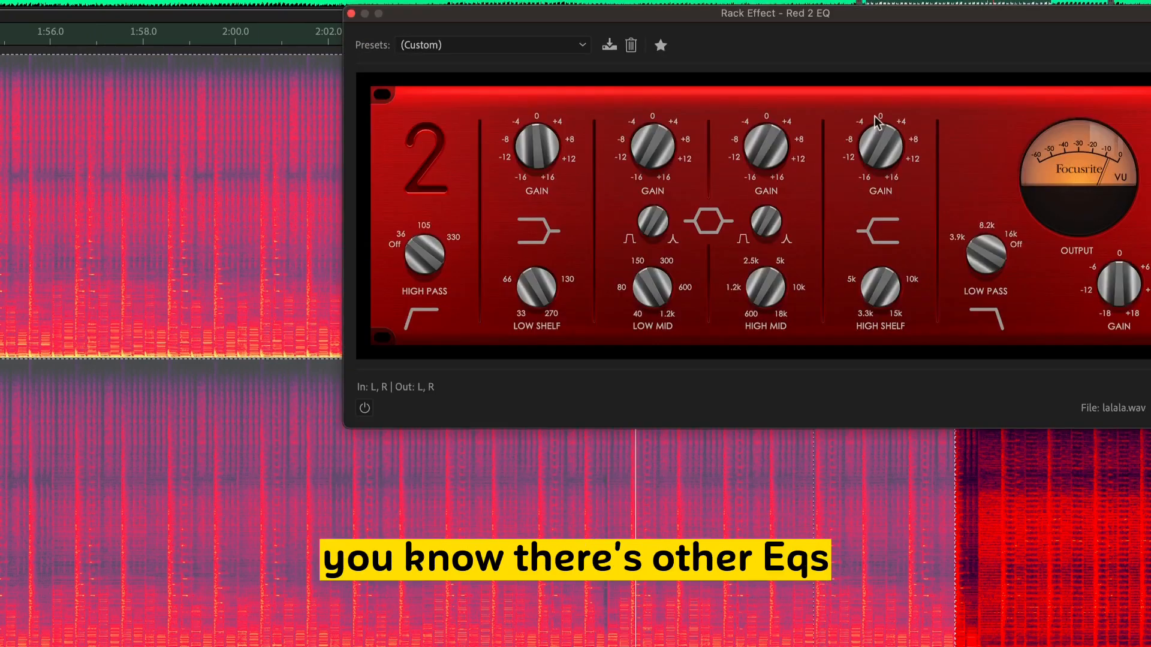
- Examine the Red 2 EQ and the API 560 Equalizer as alternative EQs and close both
left_click_drag(750, 7, 476, 13)
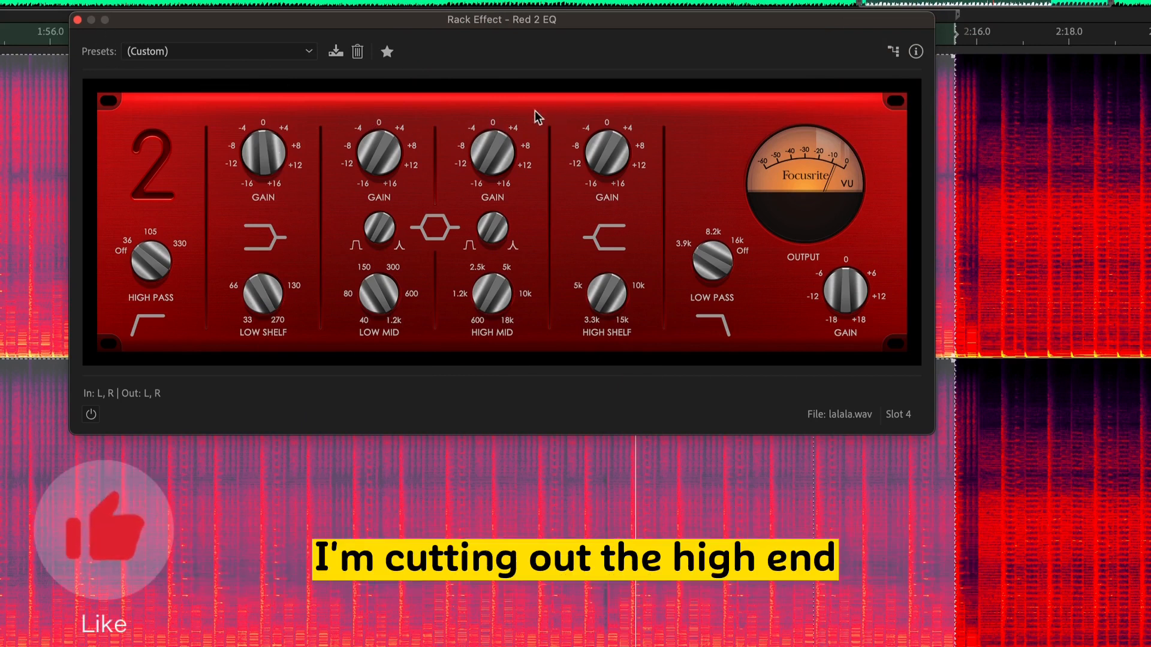
left_click(78, 20)
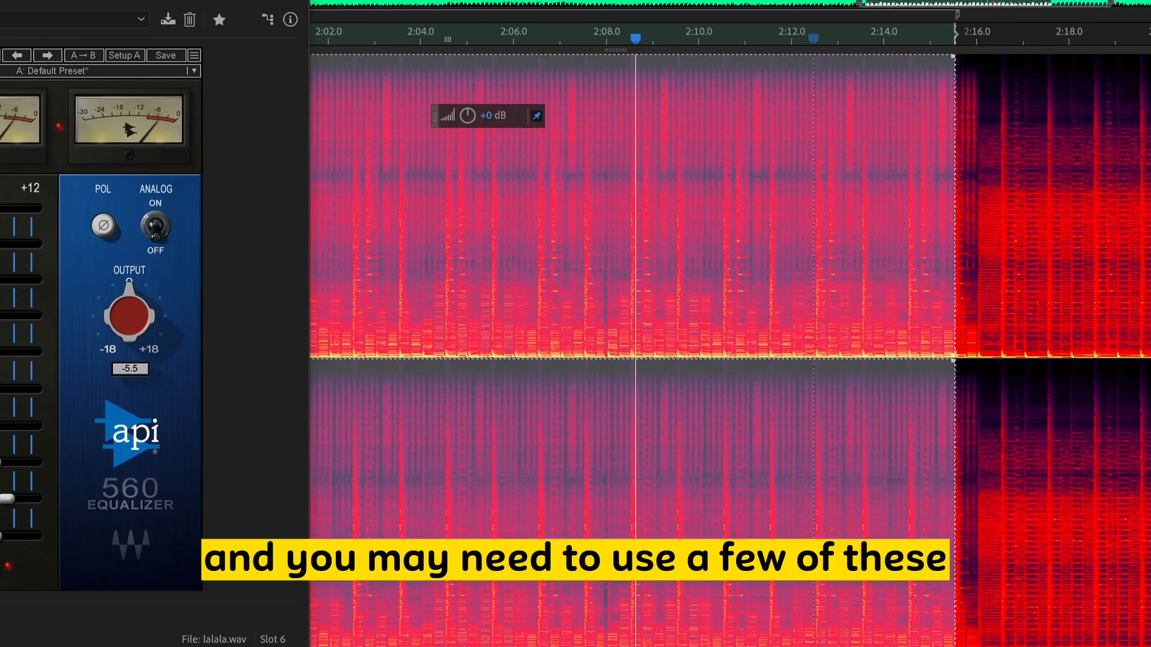
key("Escape")
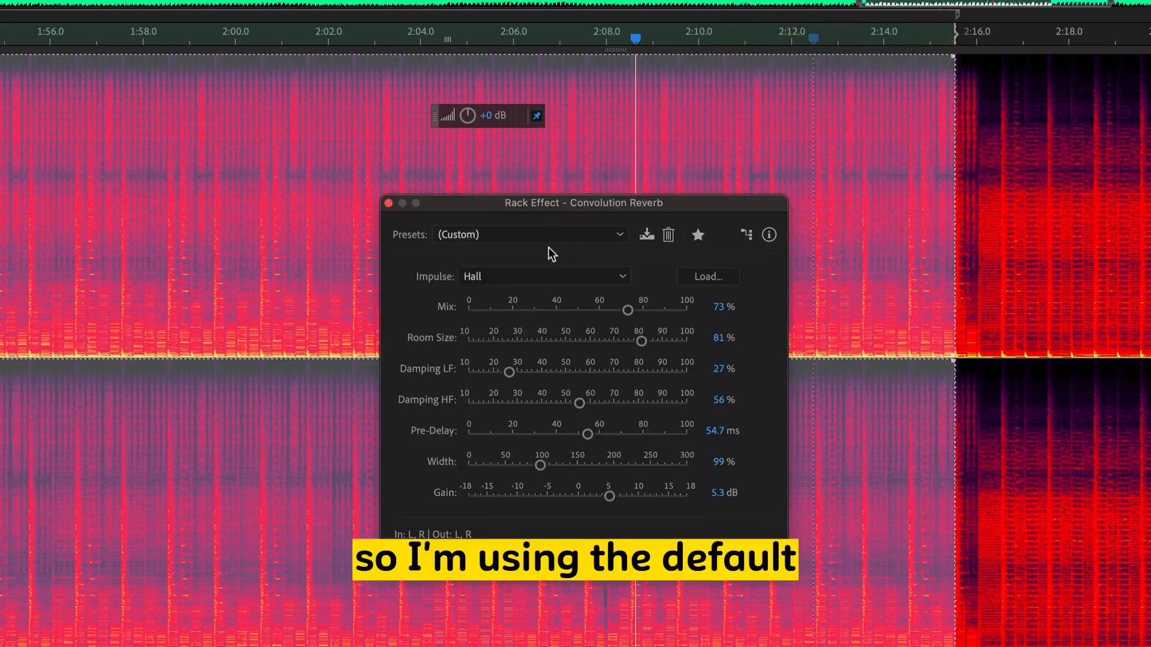
- Audition the Convolution Reverb with its Default preset and switch it to the Judge's Chamber preset
left_click(552, 235)
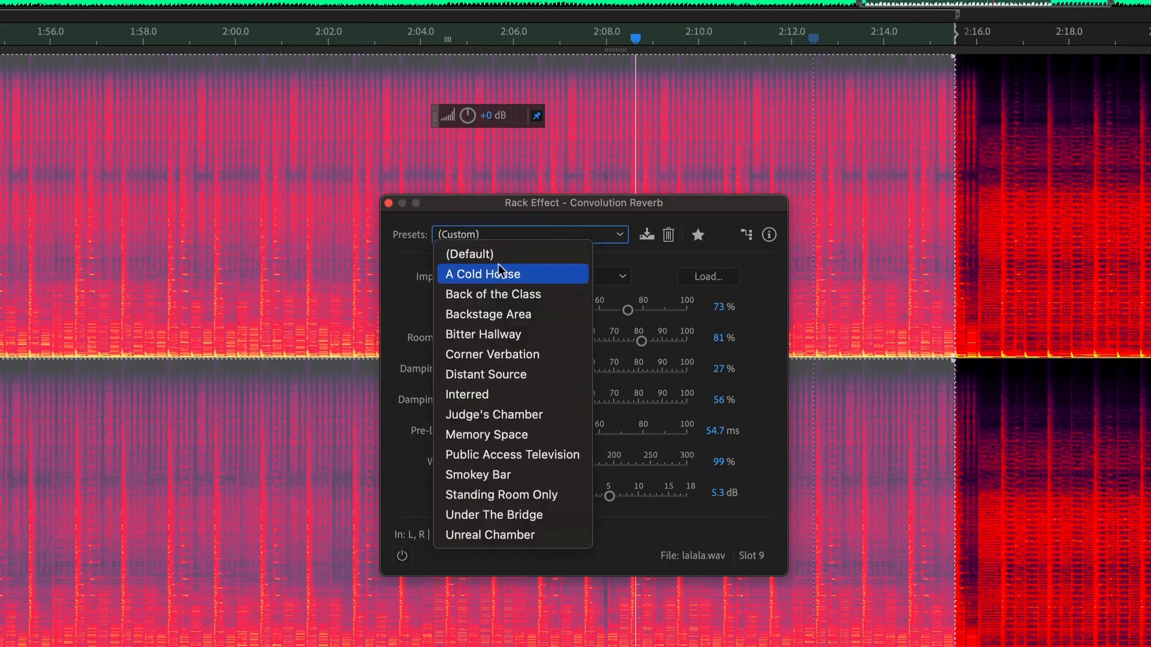
left_click(500, 254)
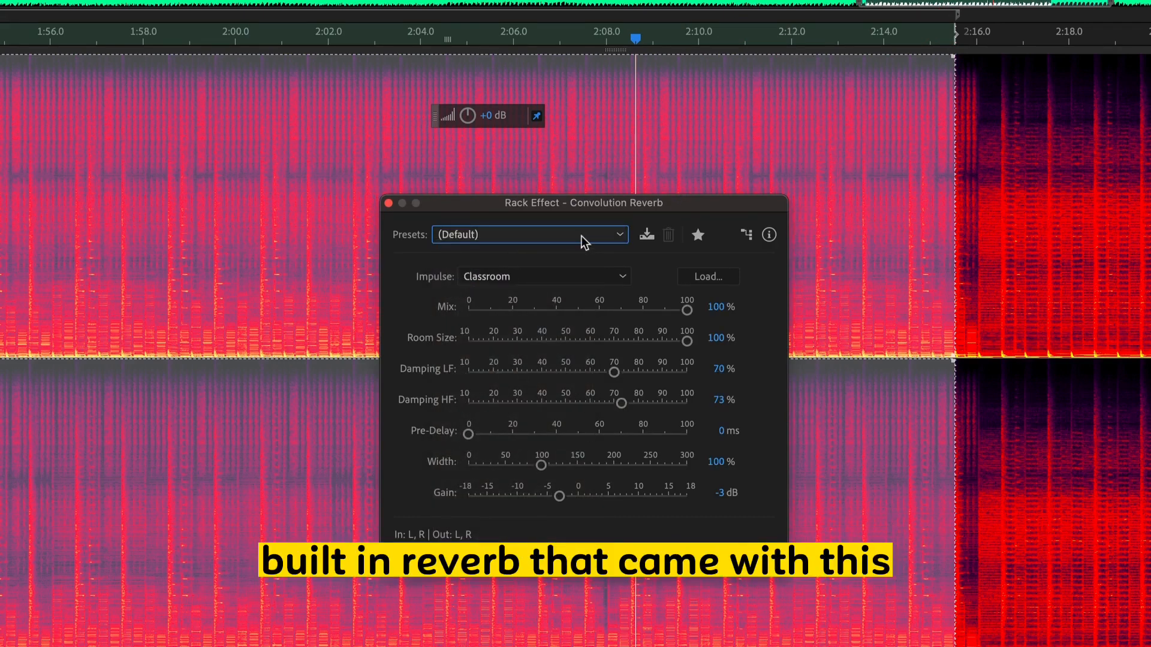
key("space")
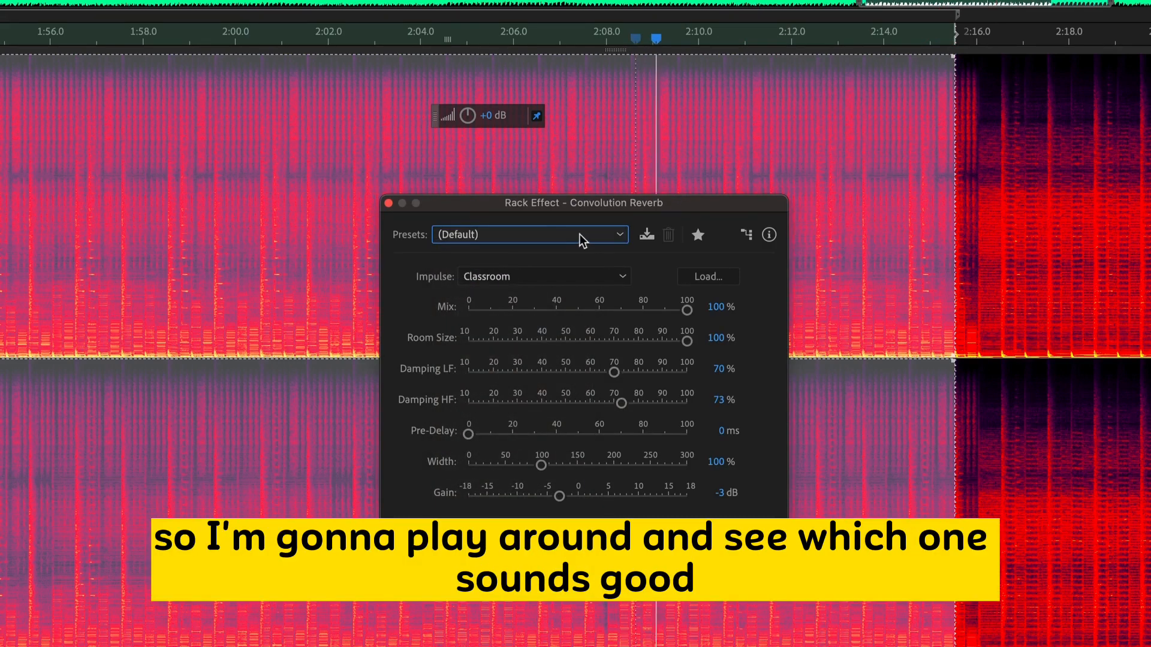
left_click(533, 237)
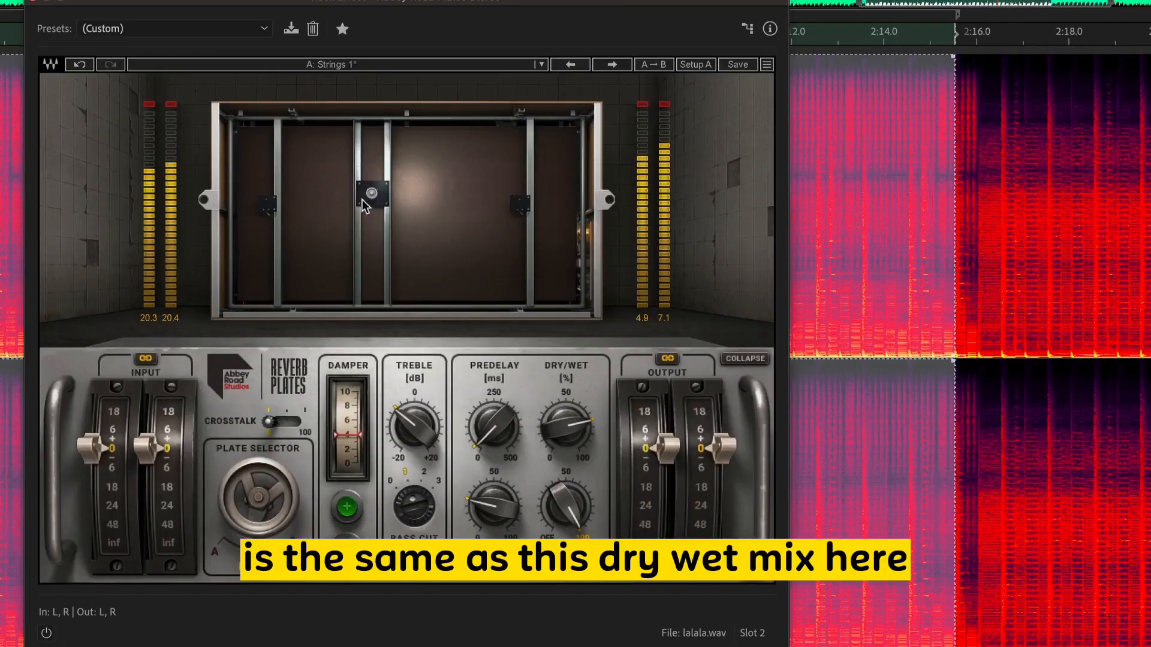
- Lower the Dry/Wet mix of the Abbey Road Plates reverb to illustrate the dry signal
left_click_drag(557, 419, 557, 451)
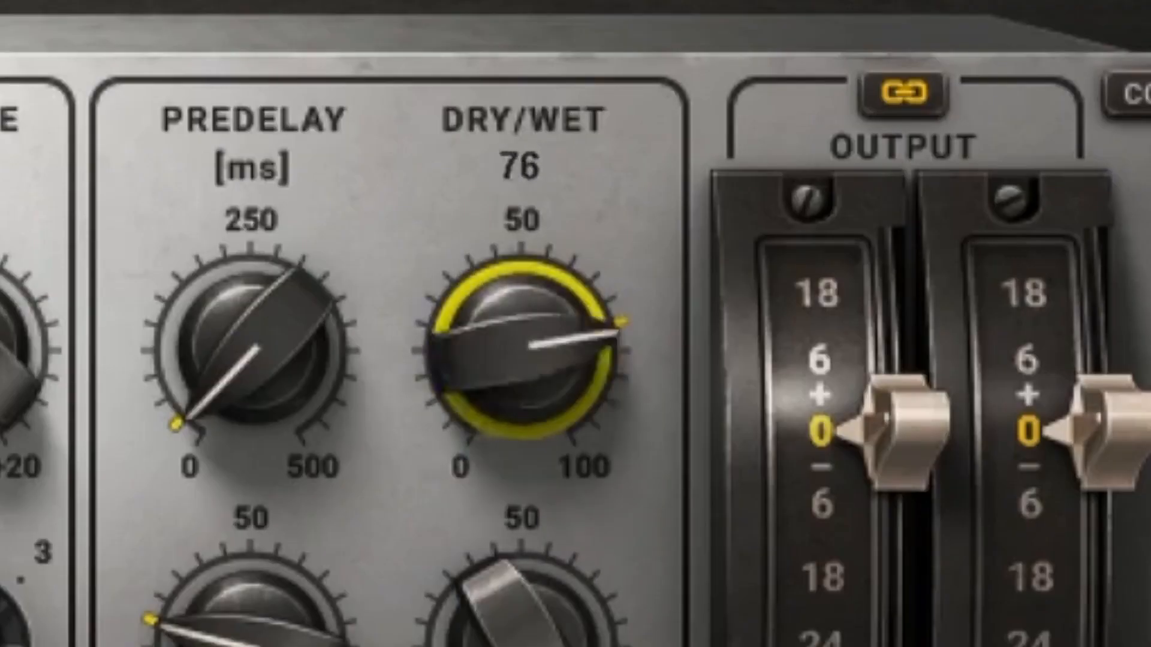
left_click_drag(522, 351, 522, 479)
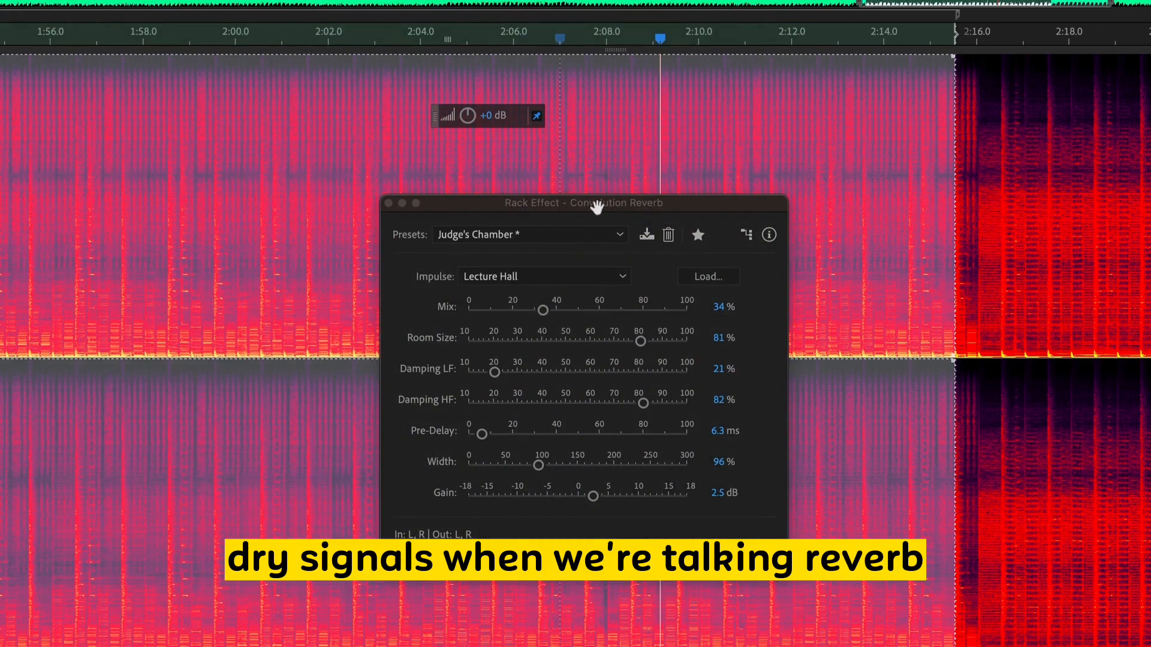
- Sweep the Convolution Reverb's Mix down to 0% and up to 100%, auditioning the fully wet sound
left_click_drag(546, 311, 621, 310)
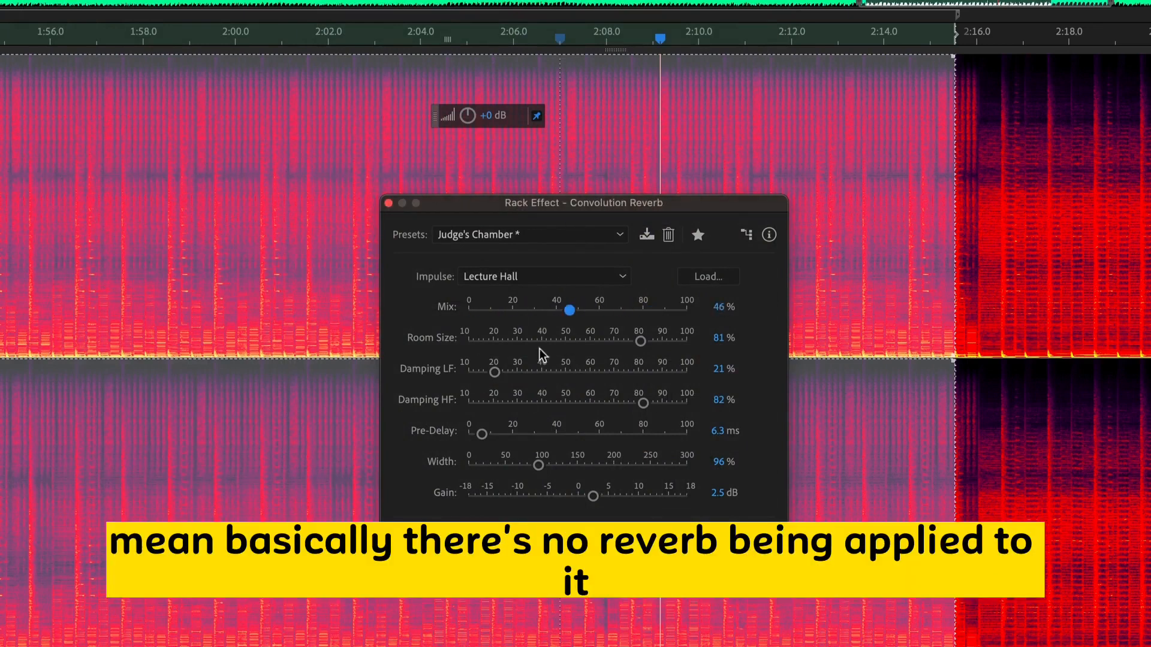
left_click_drag(485, 318, 474, 318)
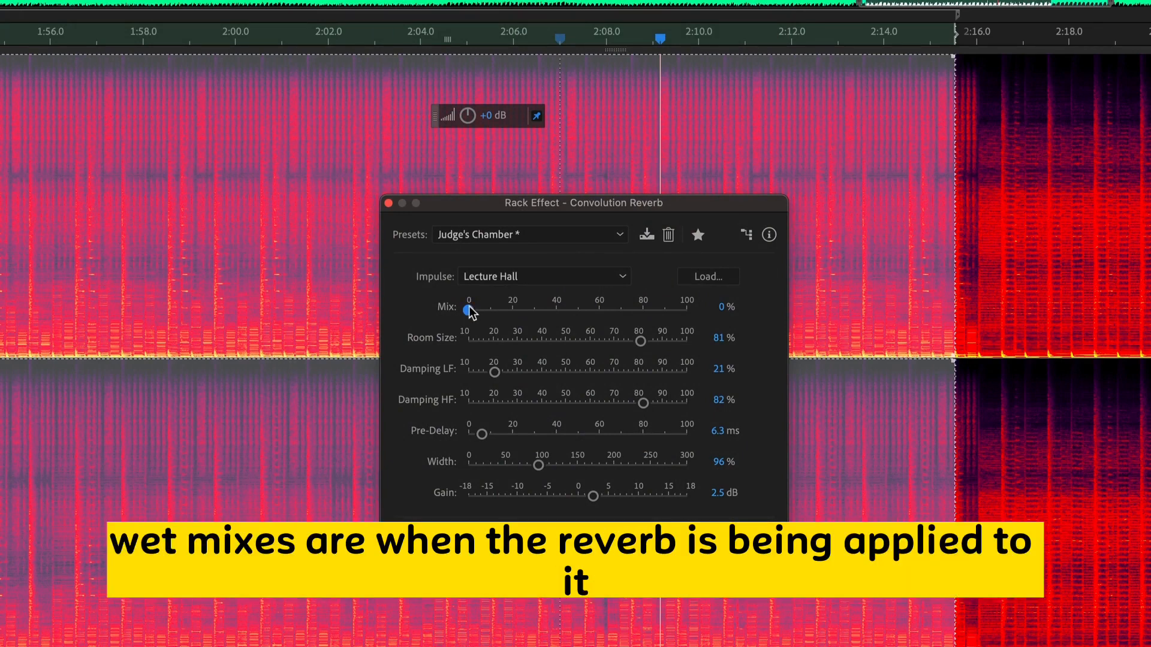
left_click_drag(551, 316, 651, 322)
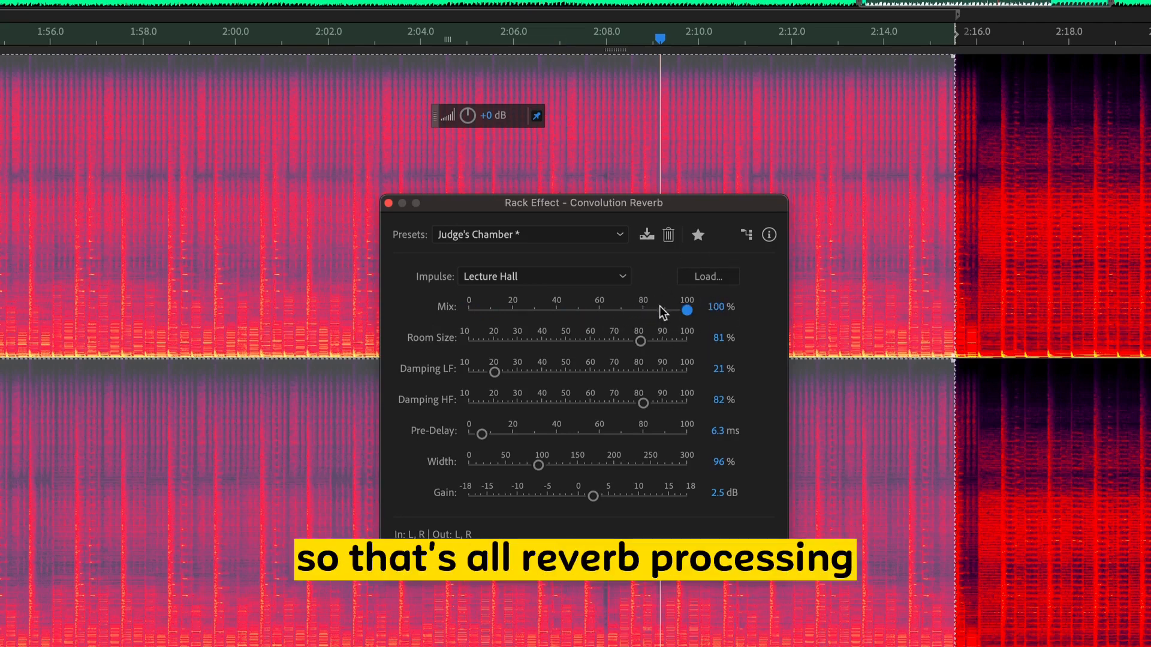
key("space")
key("space")
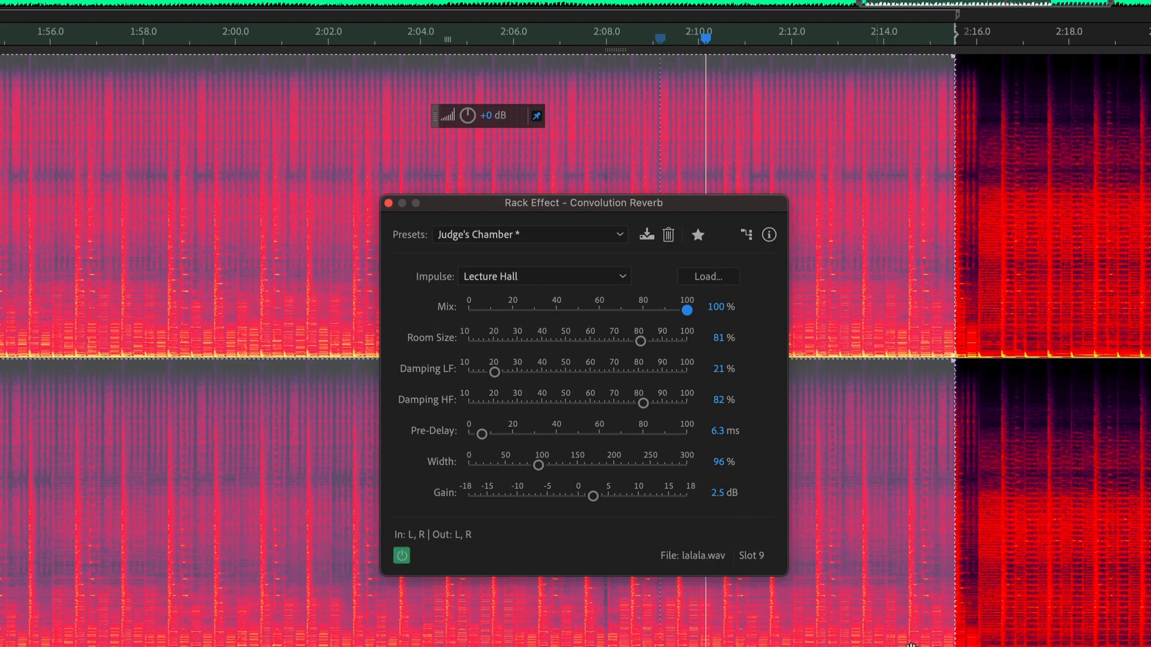
key("space")
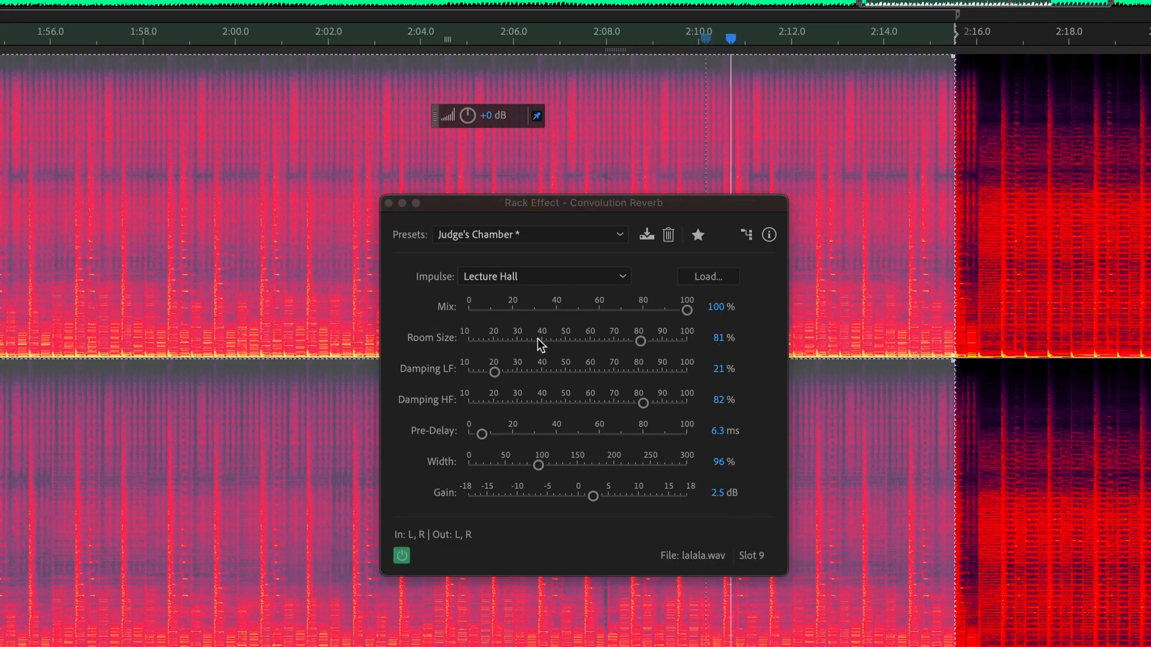
- Set the Convolution Reverb's Mix to 70% and Room Size to 87%, and adjust its damping
left_click(687, 310)
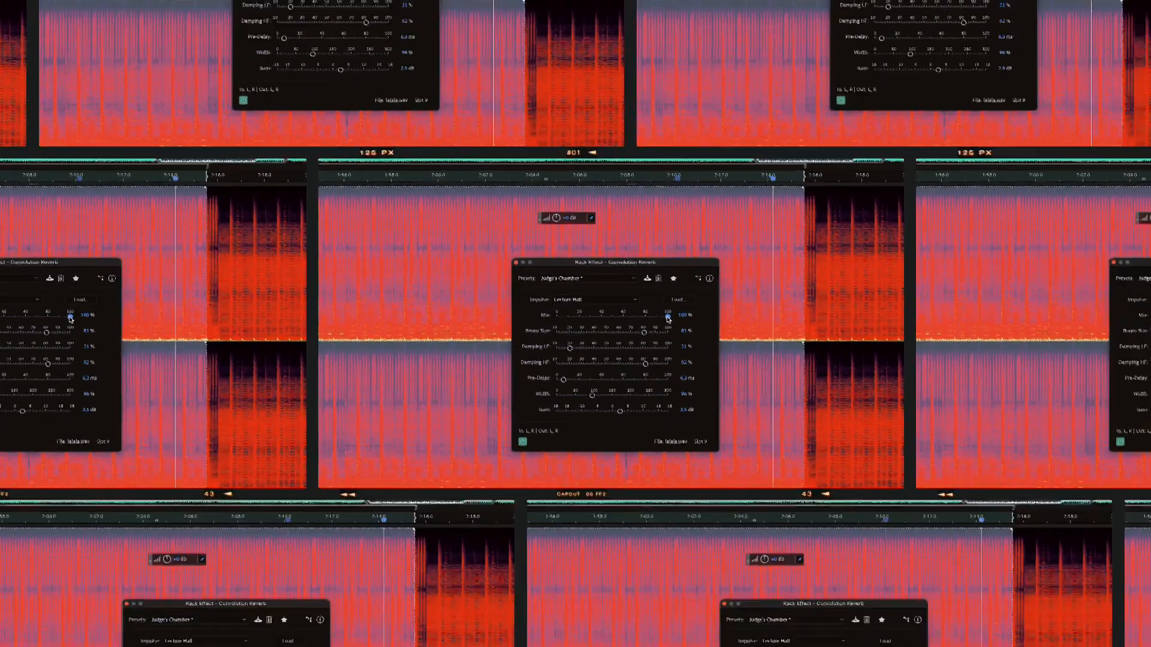
left_click_drag(687, 311, 653, 340)
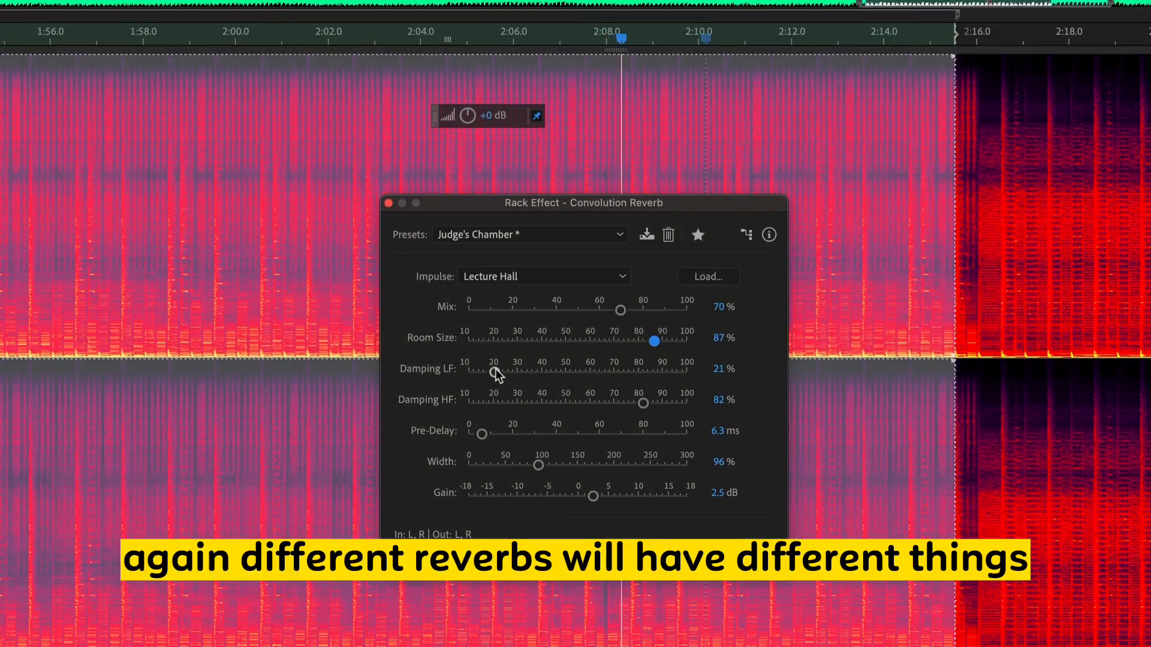
left_click_drag(501, 389, 570, 403)
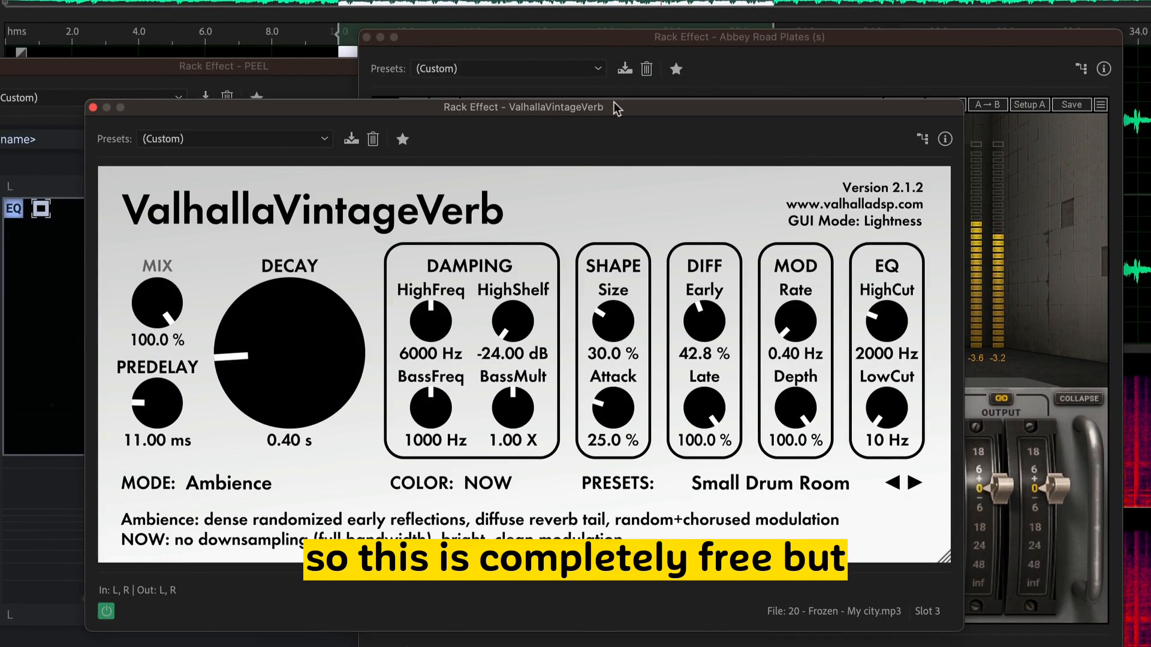
- Move the ValhallaVintageVerb window aside to uncover Abbey Road Plates and raise its decay to 16.36 s
left_click_drag(614, 107, 353, 48)
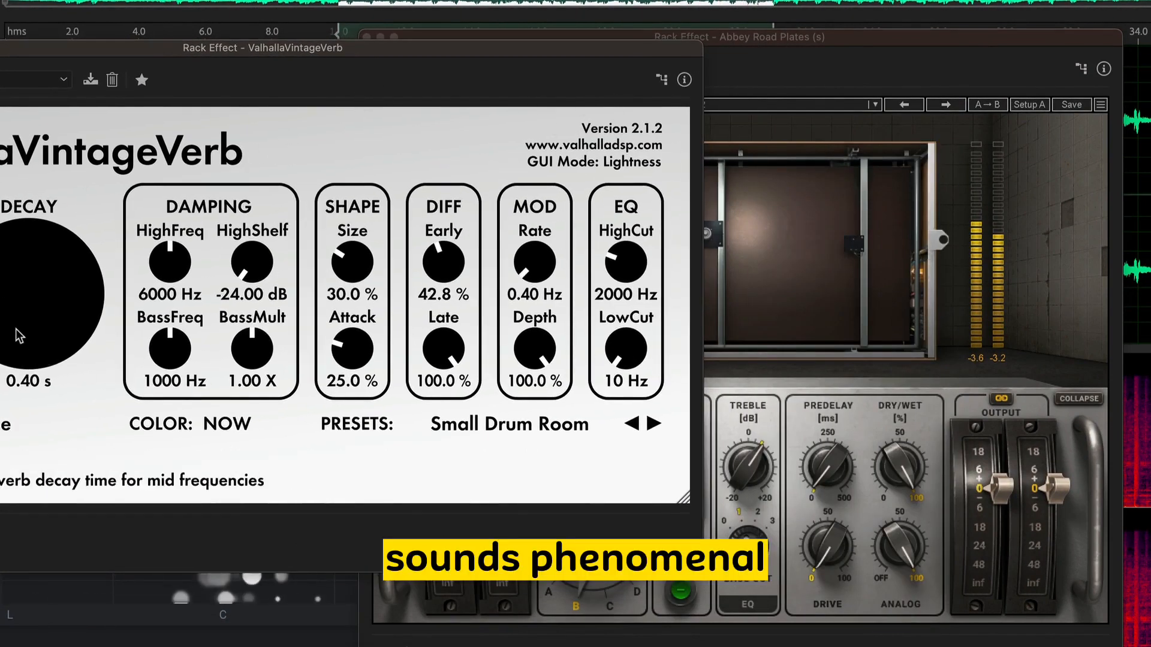
left_click_drag(16, 334, 1, 263)
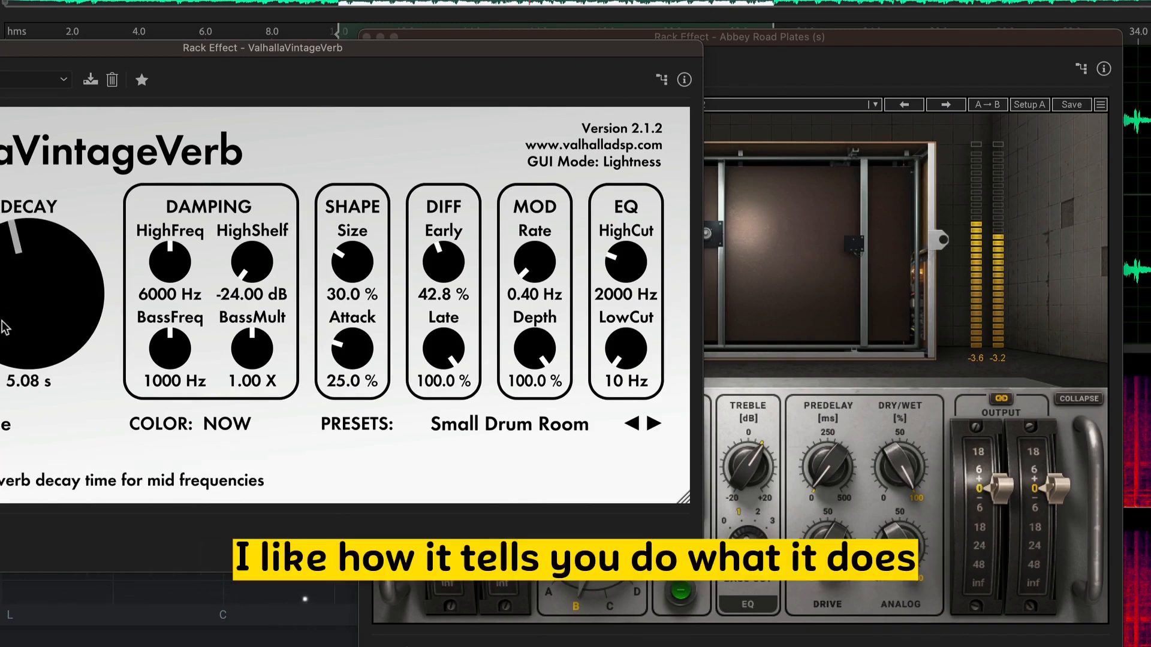
left_click_drag(5, 303, 29, 270)
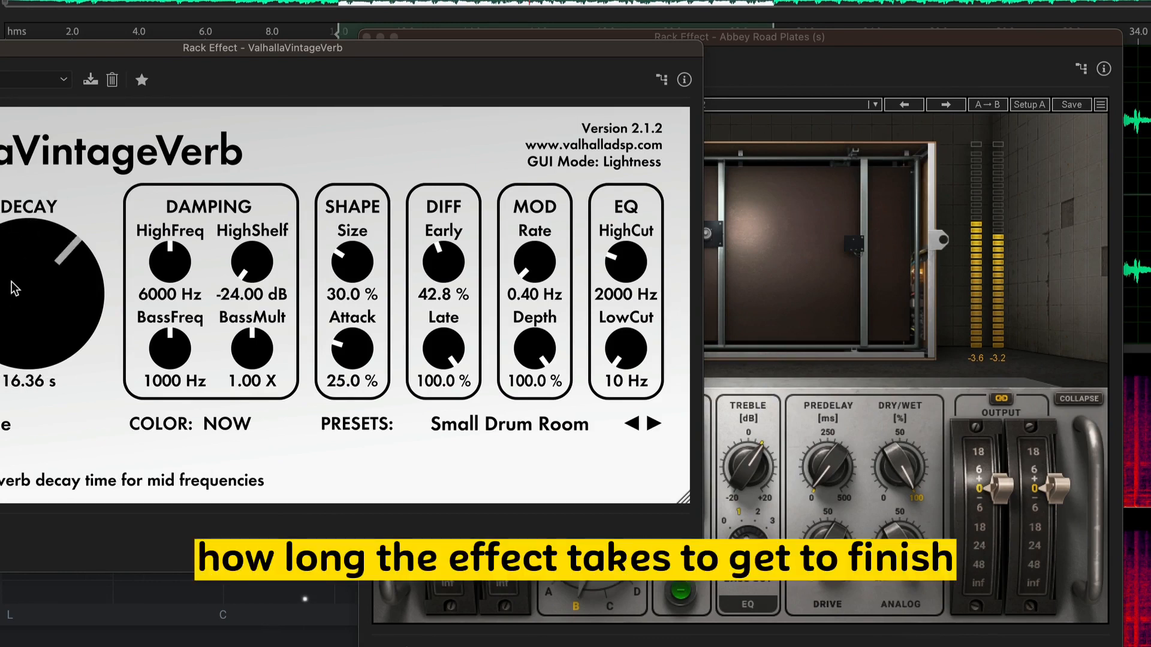
- Lower the ValhallaVintageVerb decay to 11.99 s and load the Ambience preset from the Ambiences category
left_click_drag(13, 286, 12, 301)
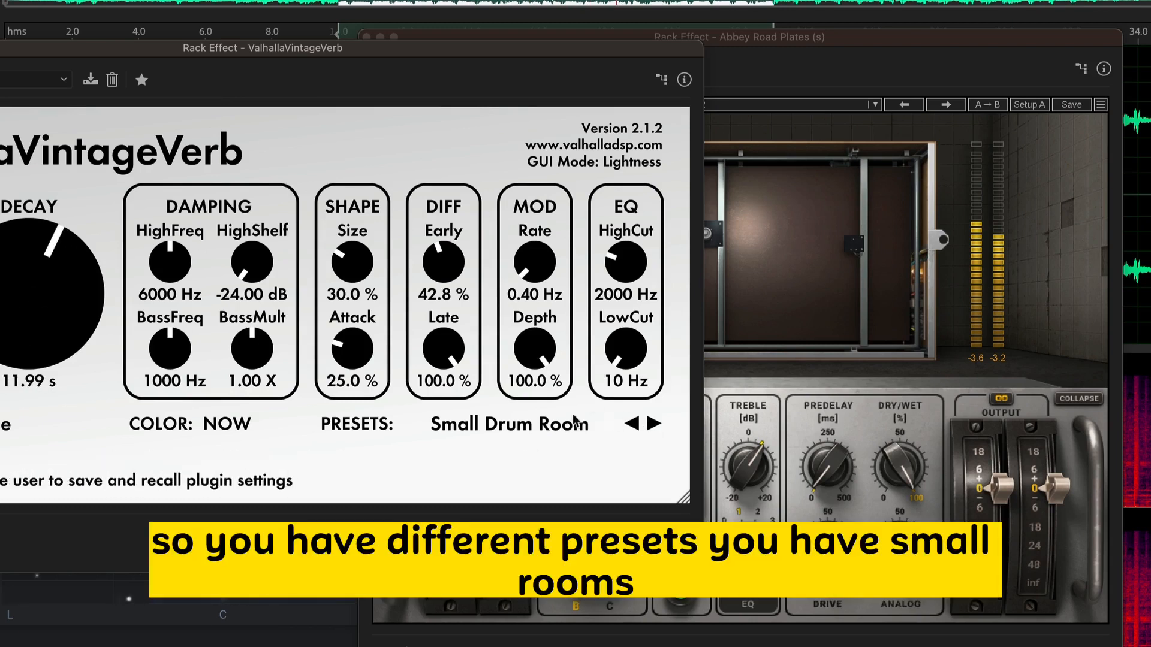
left_click(523, 428)
mouse_move(537, 589)
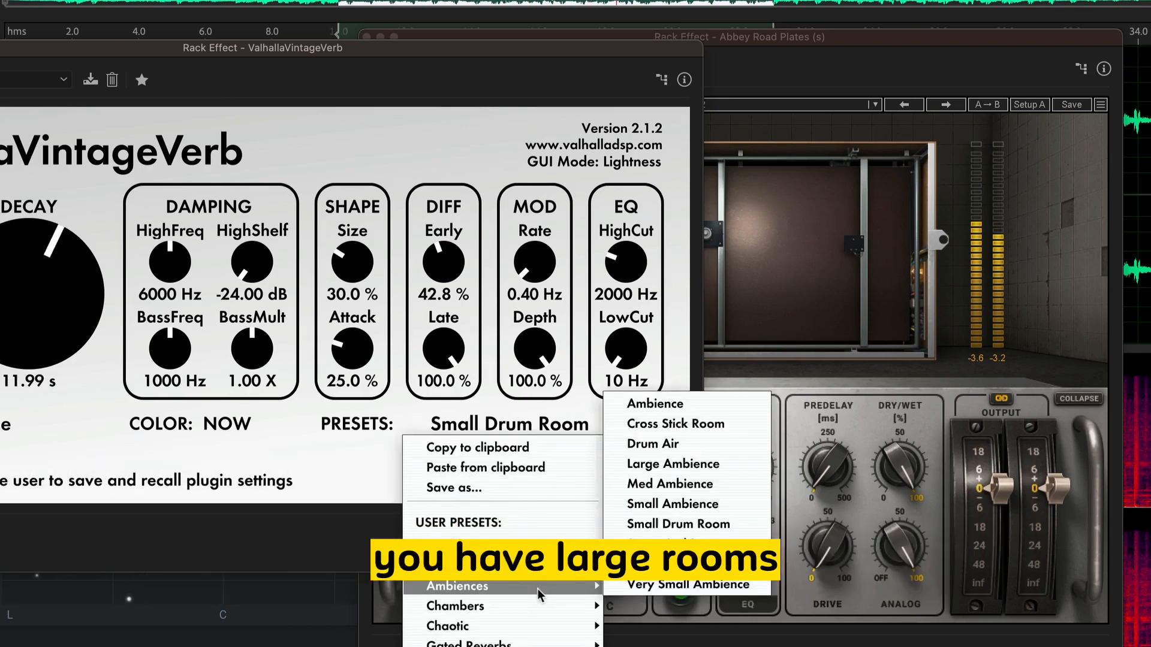
left_click(677, 406)
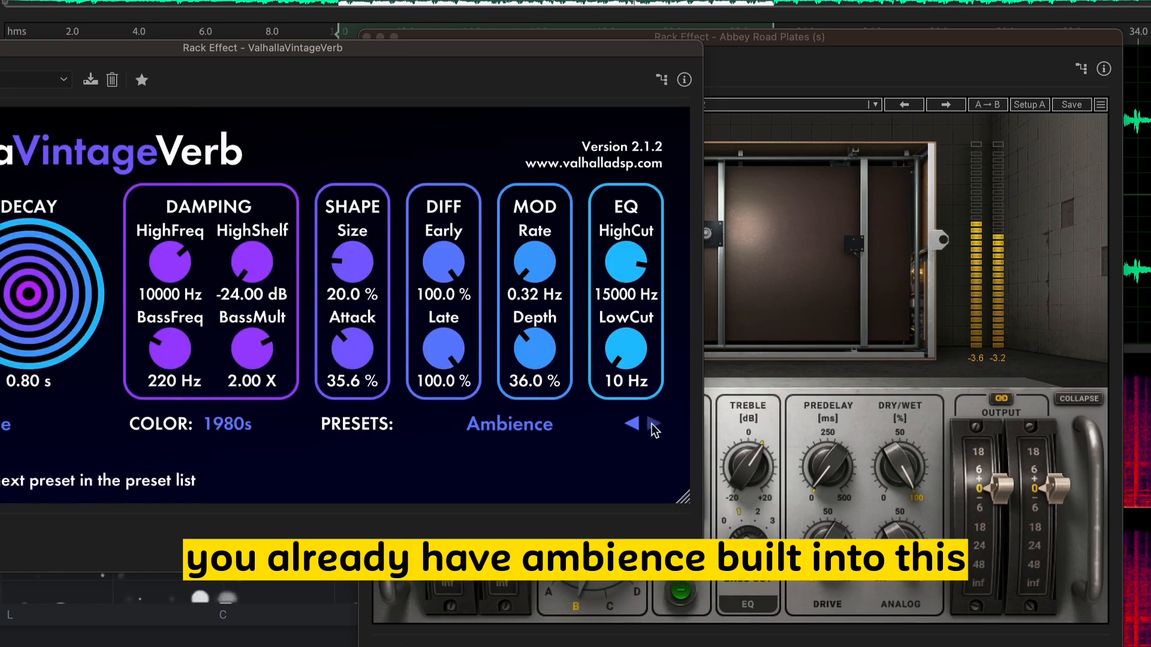
- Step forward through the ValhallaVintageVerb presets from Ambience past Drum Air and Med Ambience to Small Ambience
left_click(653, 425)
left_click(652, 423)
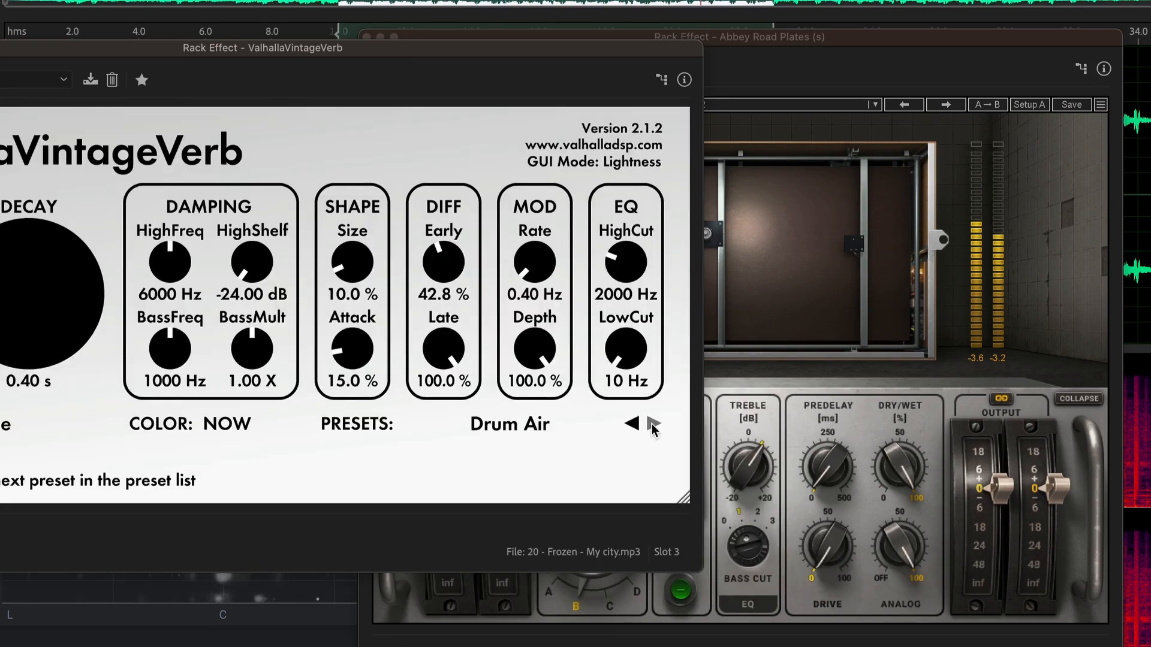
left_click(652, 424)
left_click(652, 423)
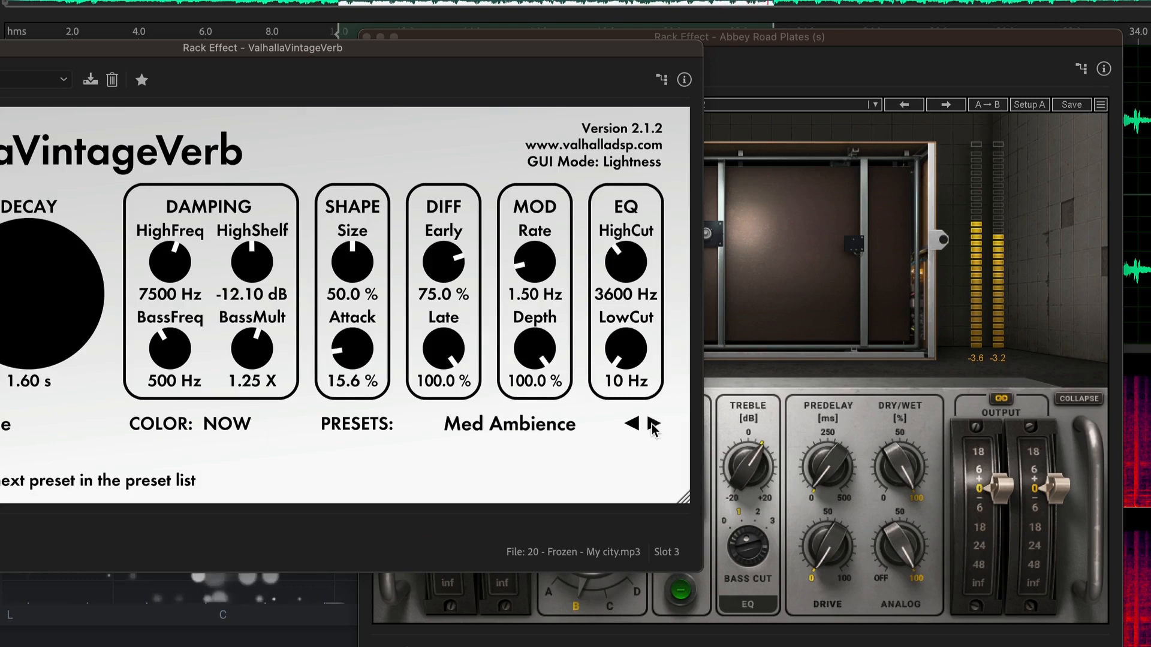
left_click(652, 424)
- Load the Large Chamber preset from the Chambers category in ValhallaVintageVerb
left_click(560, 430)
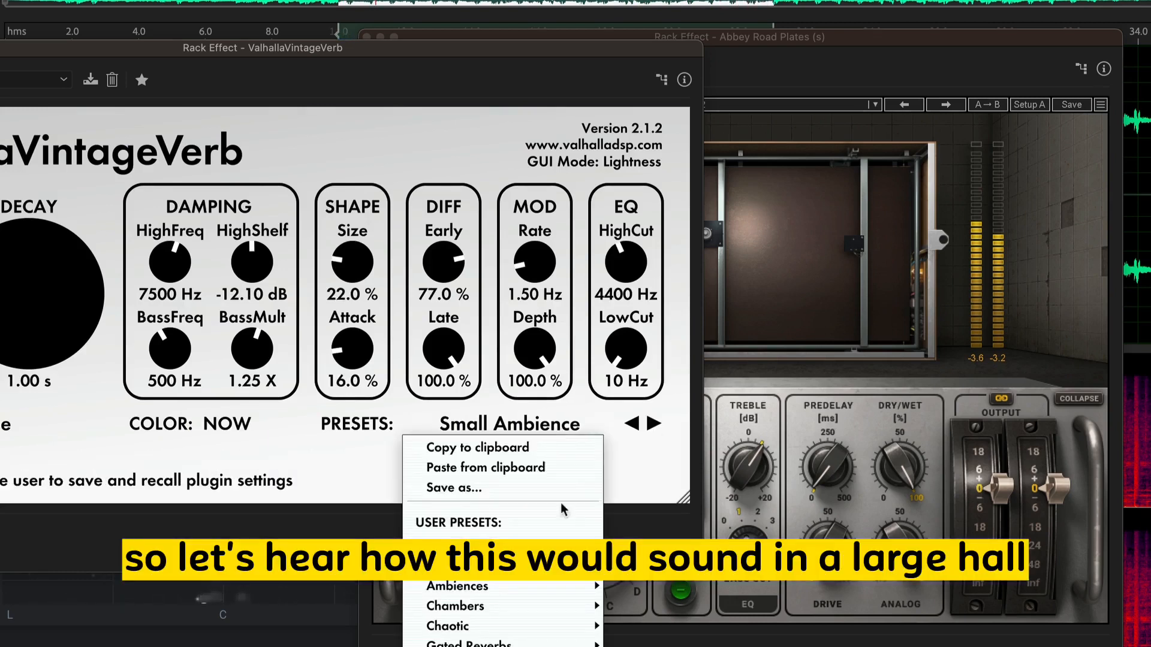
mouse_move(539, 646)
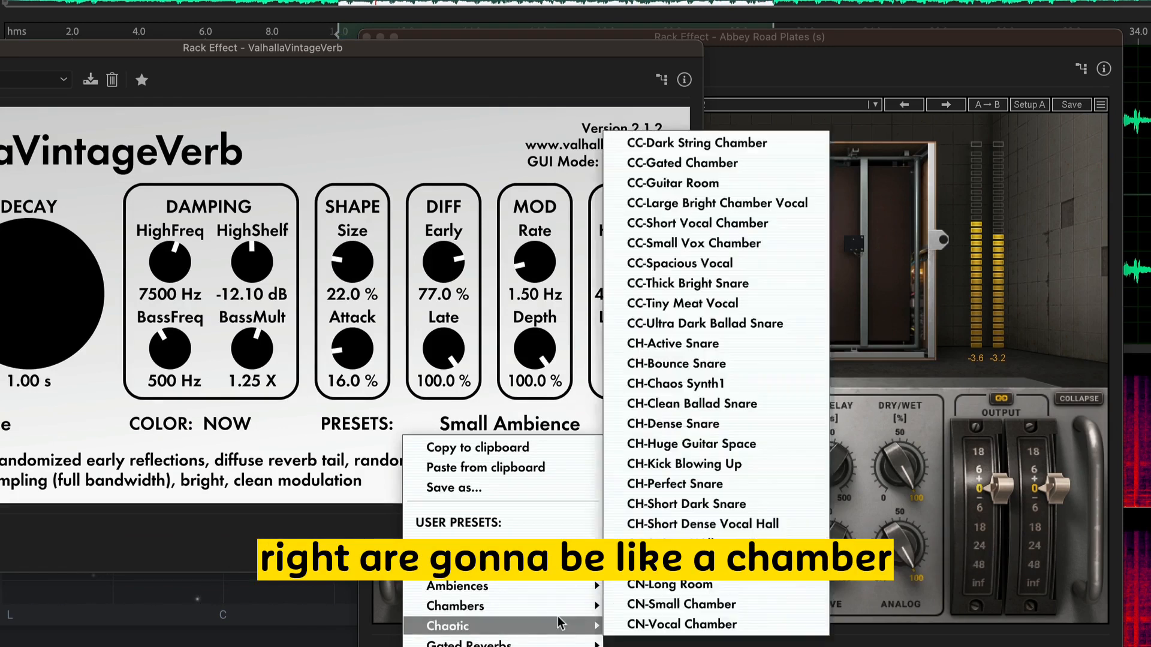
mouse_move(562, 610)
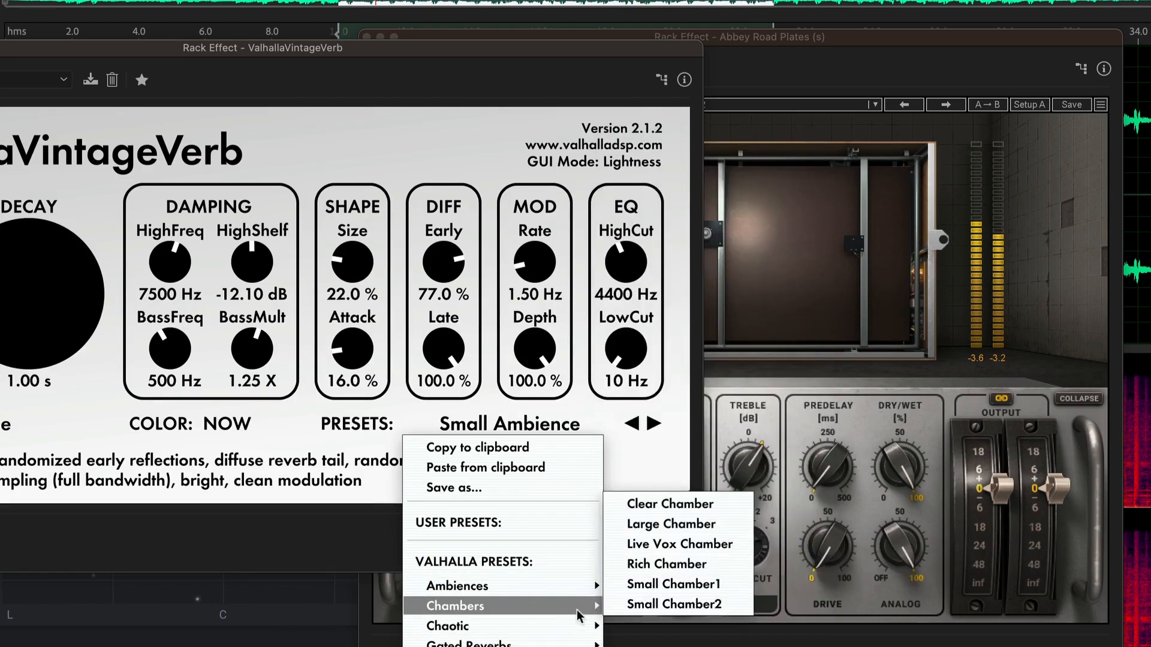
left_click(675, 525)
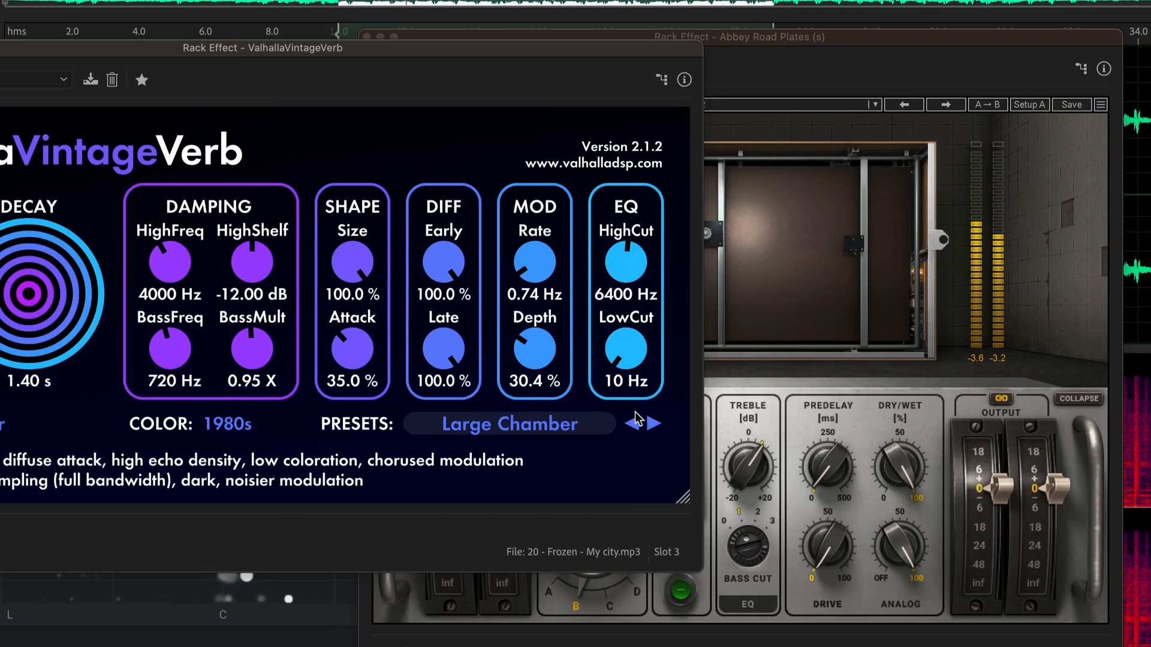